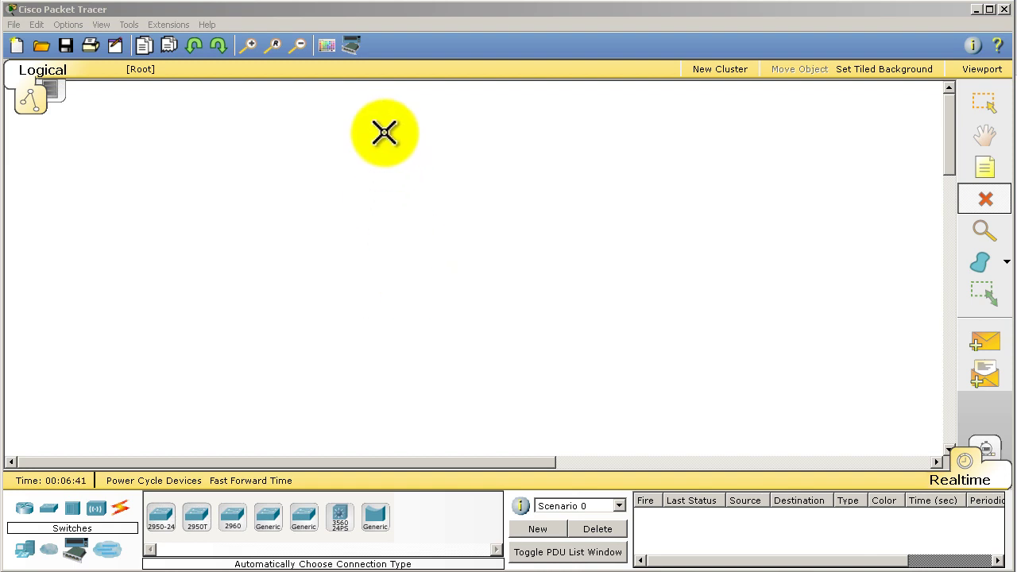
Step: In Preferences, turn the always-show port labels option off and back on
{"action": "left_click", "coordinate": [69, 25]}
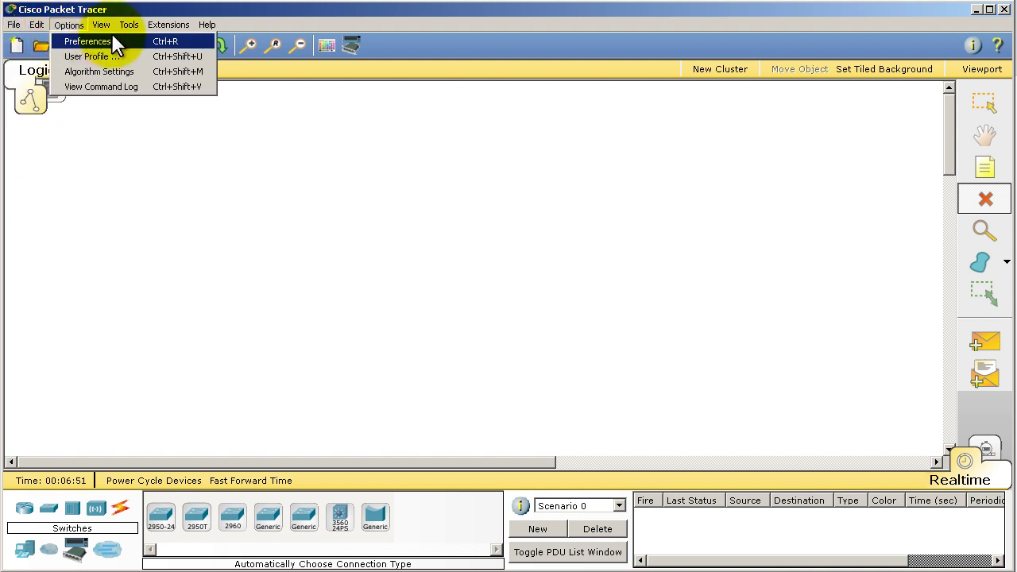
{"action": "left_click", "coordinate": [162, 49]}
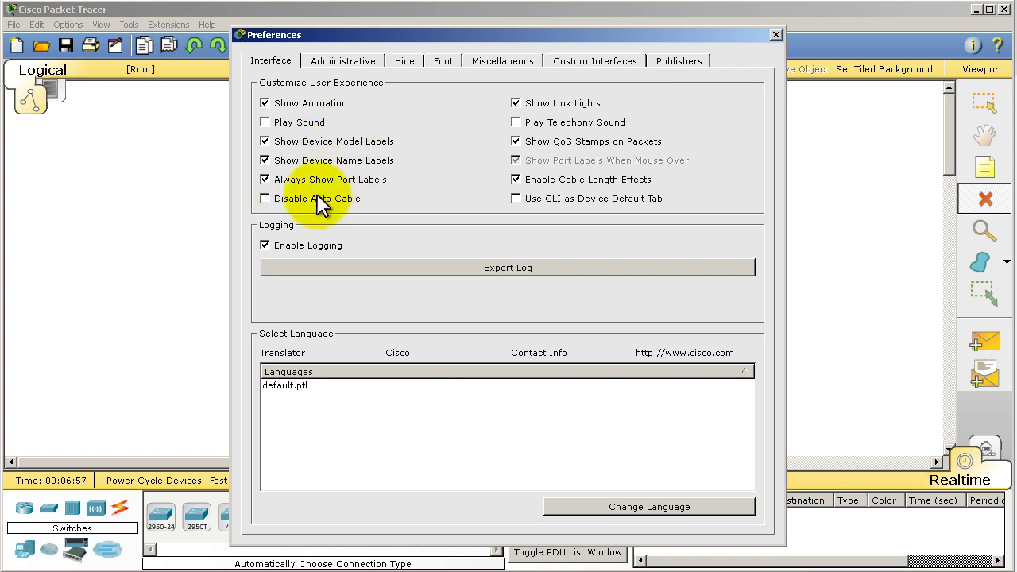
{"action": "left_click", "coordinate": [265, 180]}
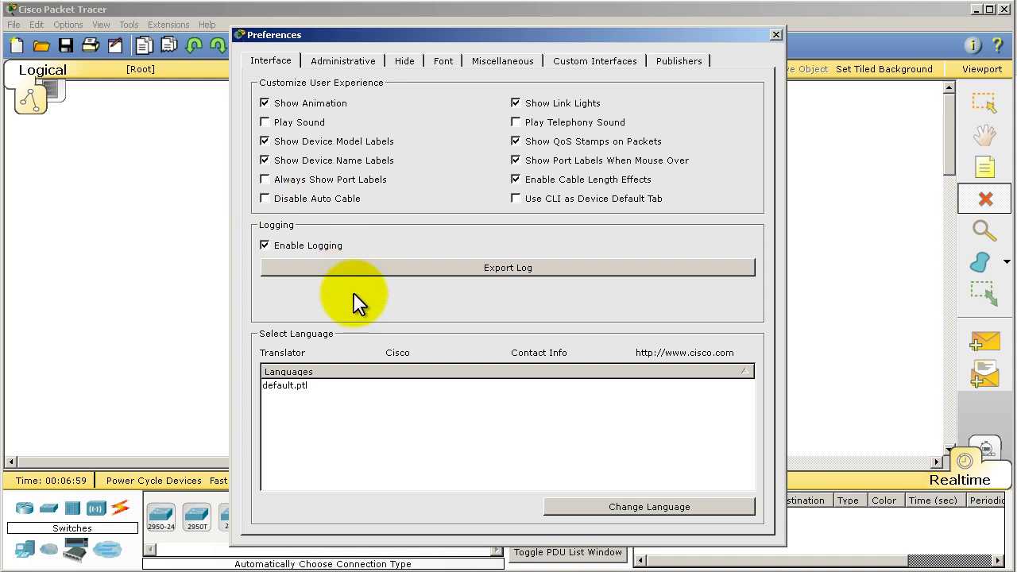
{"action": "left_click", "coordinate": [266, 181]}
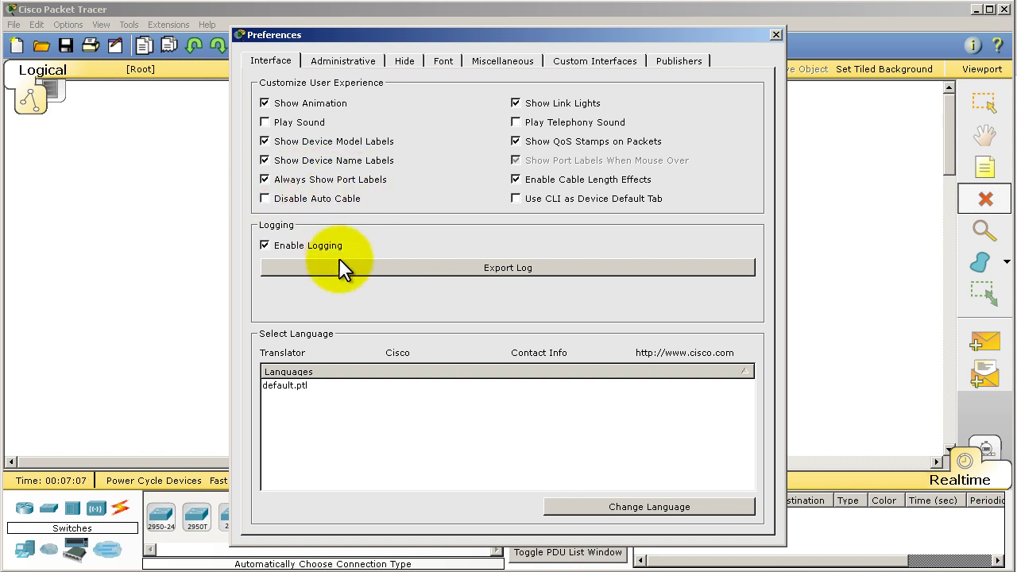
{"action": "left_click", "coordinate": [776, 35]}
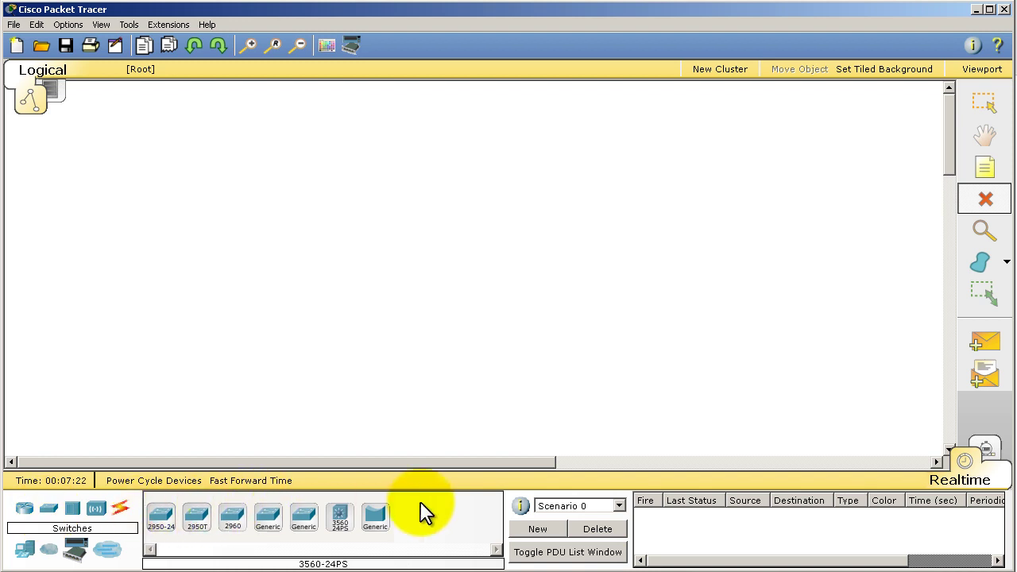
Step: Place three 3560-24PS switches at the lower left, top centre and lower right
{"action": "left_click", "coordinate": [340, 517]}
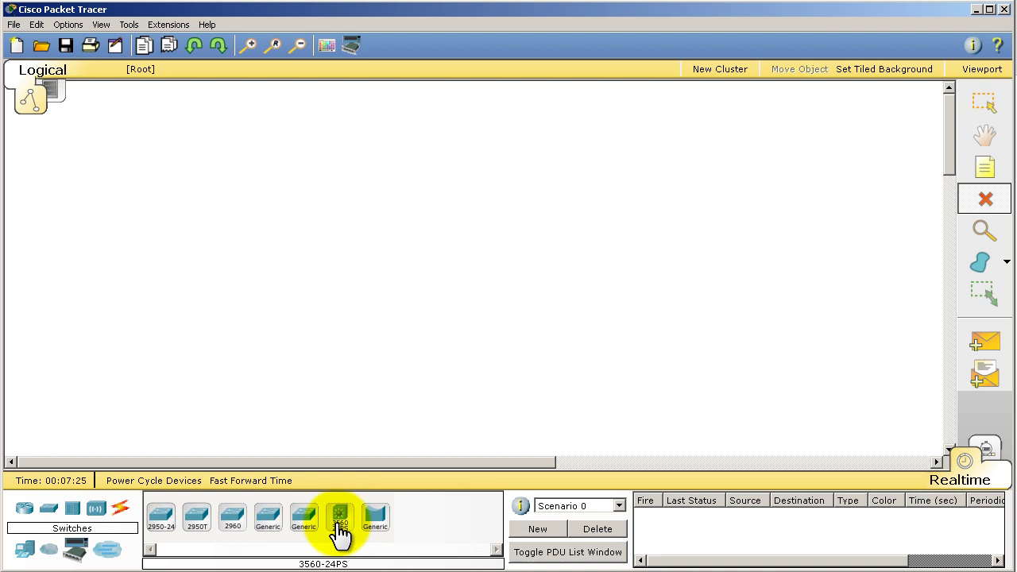
{"action": "left_click", "coordinate": [337, 526]}
{"action": "left_click", "coordinate": [241, 355]}
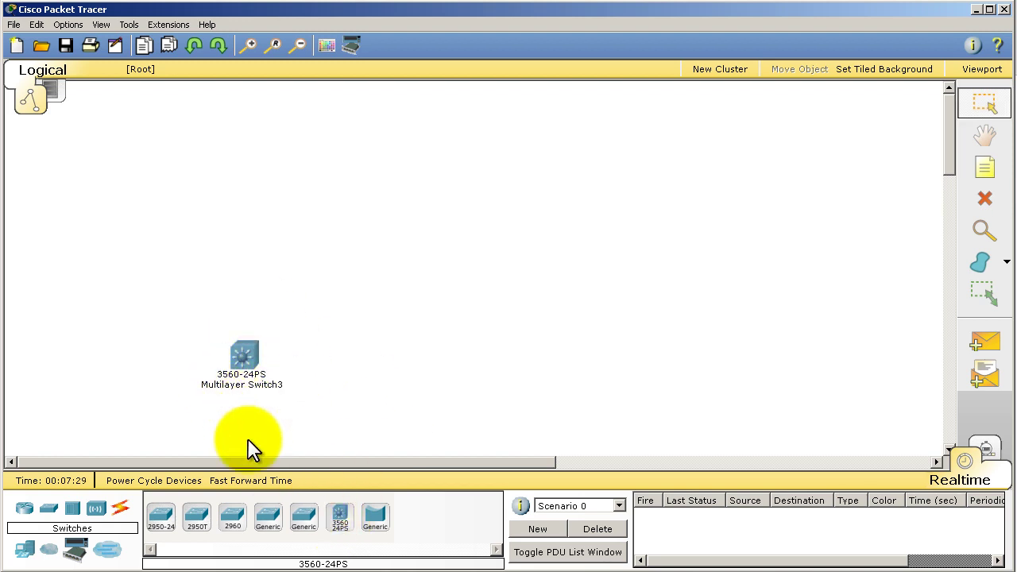
{"action": "left_click", "coordinate": [340, 518]}
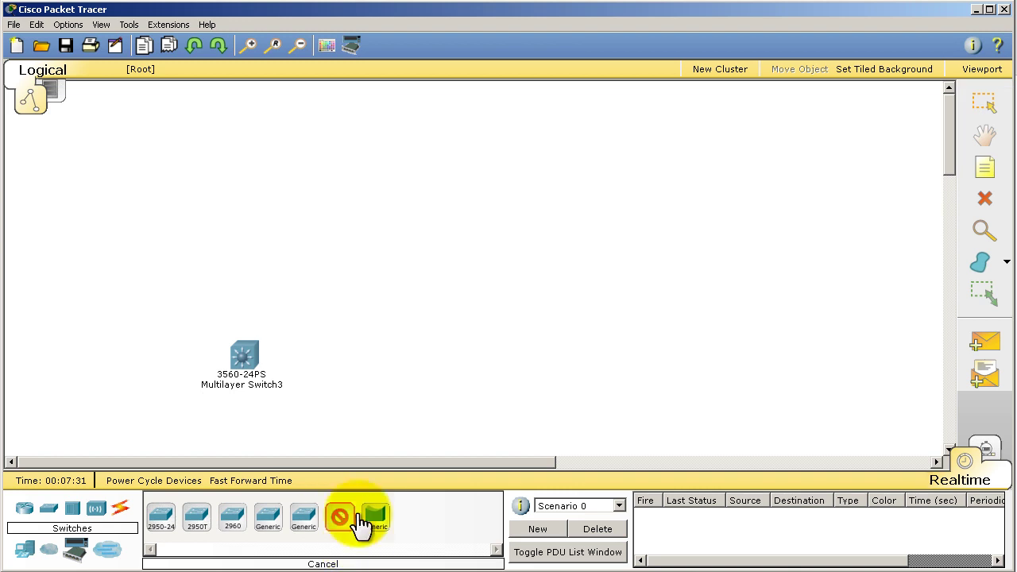
{"action": "left_click", "coordinate": [390, 193]}
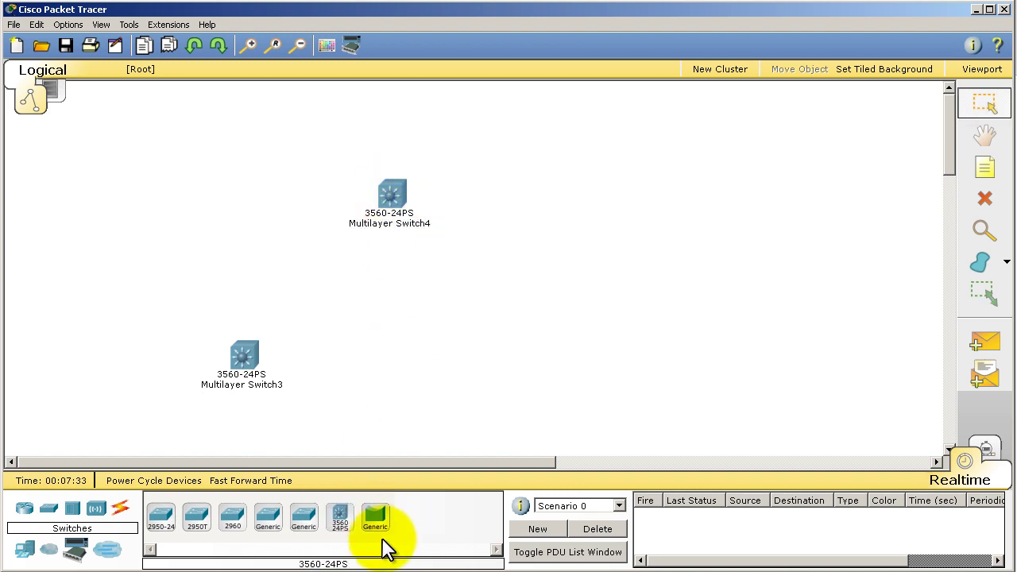
{"action": "left_click", "coordinate": [340, 518]}
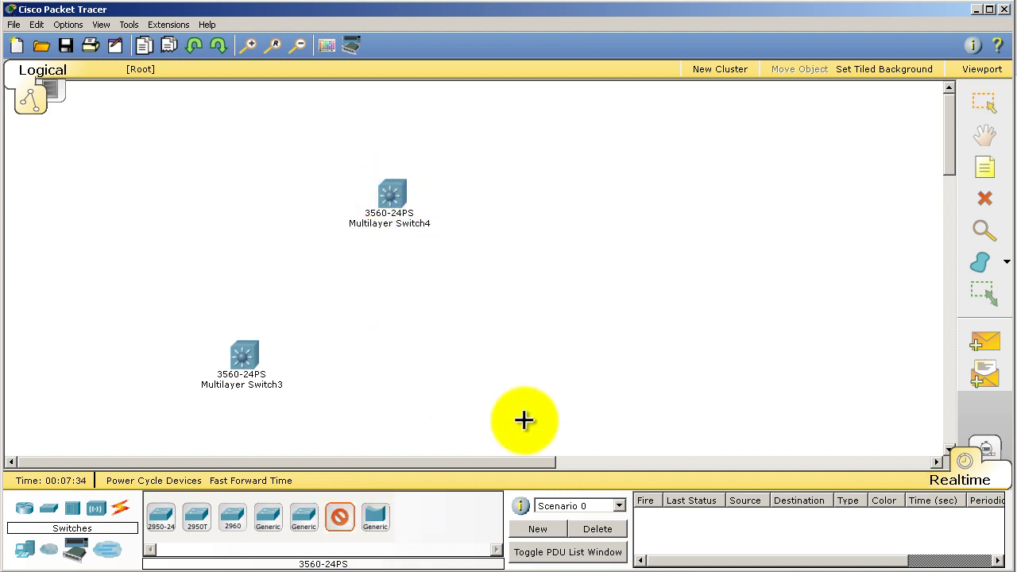
{"action": "left_click", "coordinate": [522, 366]}
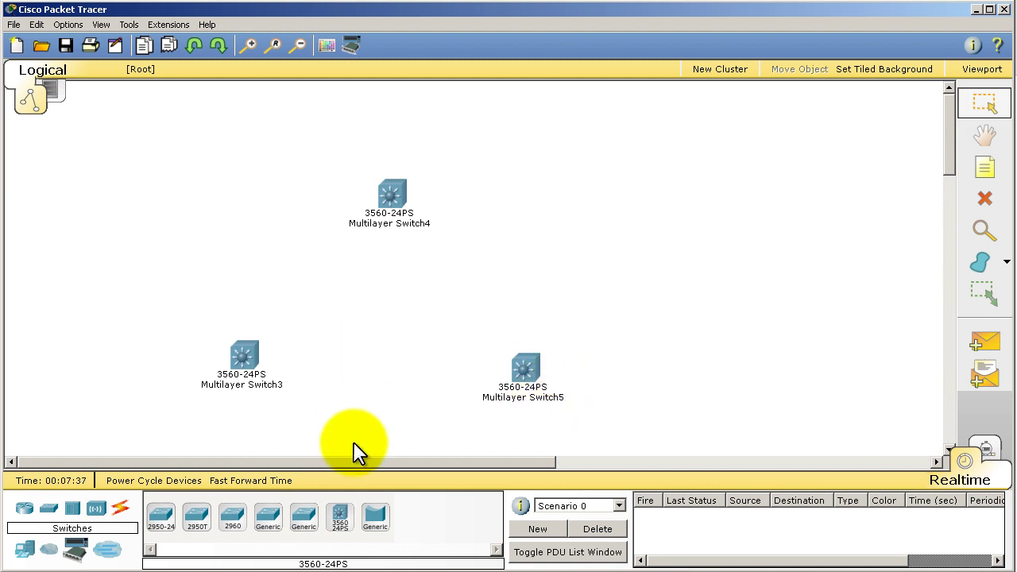
Step: Run a copper cross-over cable from Switch3 GigabitEthernet0/1 to Switch5 GigabitEthernet0/1
{"action": "left_click", "coordinate": [122, 517]}
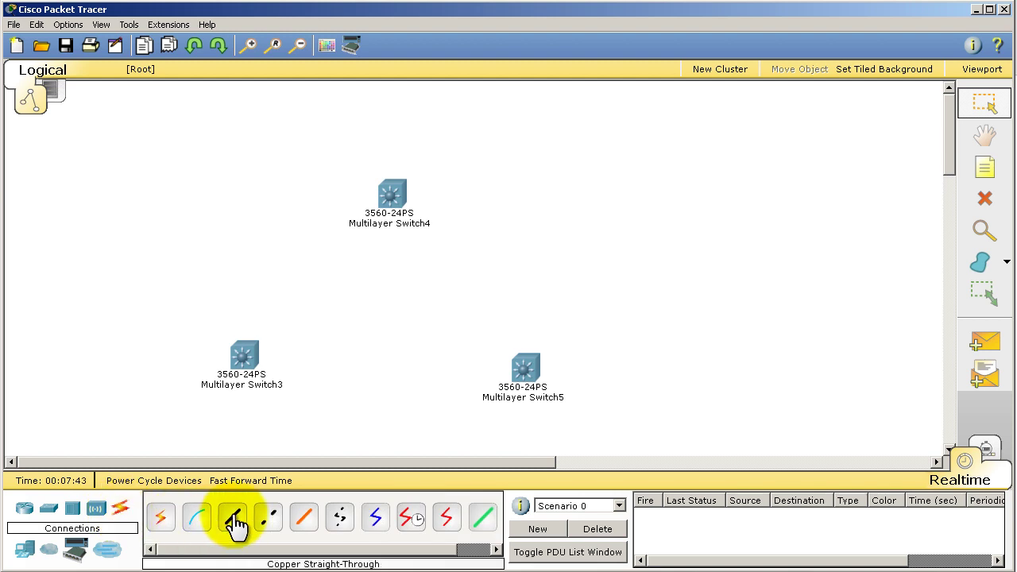
{"action": "left_click", "coordinate": [270, 518]}
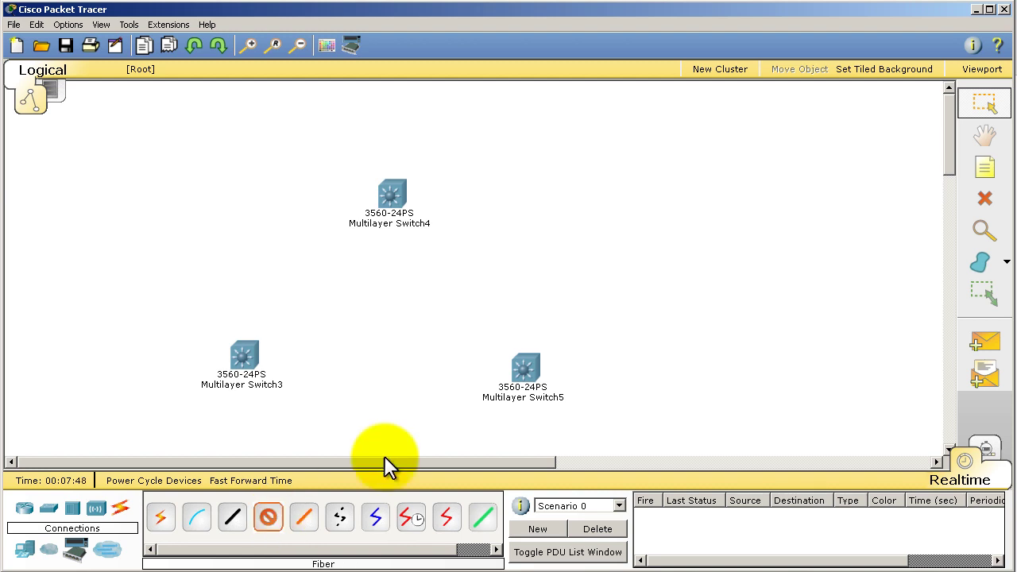
{"action": "left_click", "coordinate": [250, 359]}
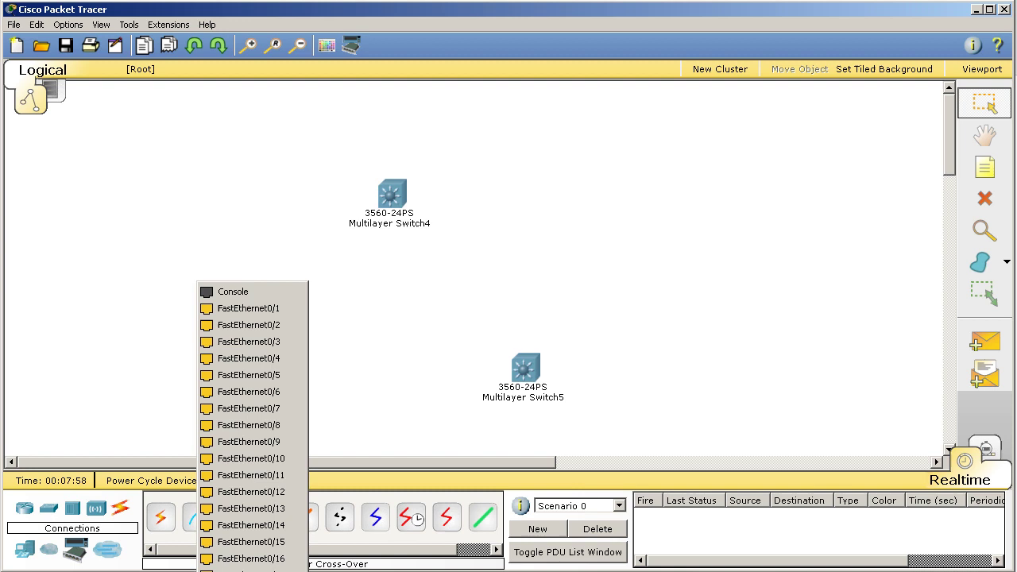
{"action": "left_click", "coordinate": [248, 567]}
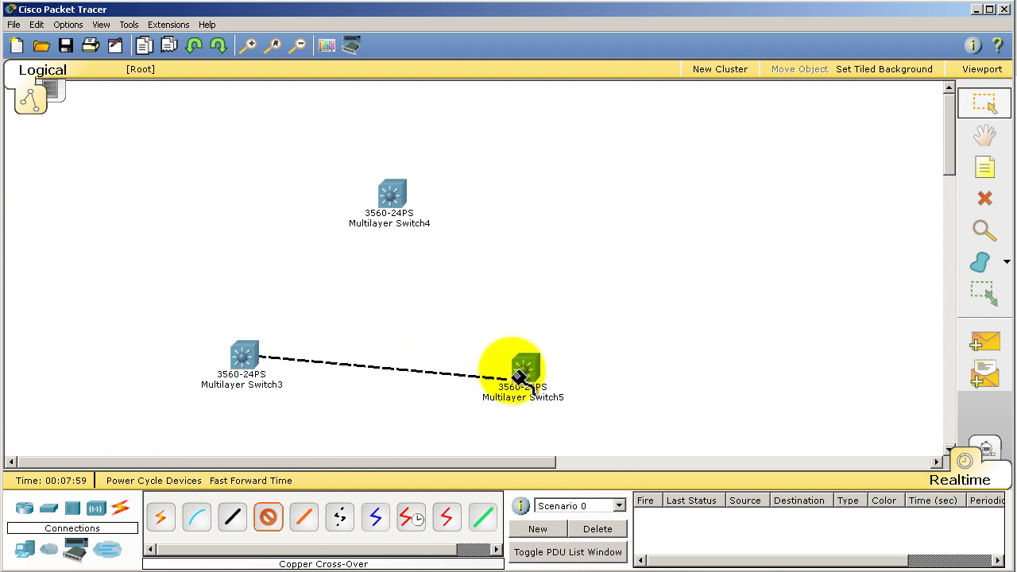
{"action": "left_click", "coordinate": [528, 367]}
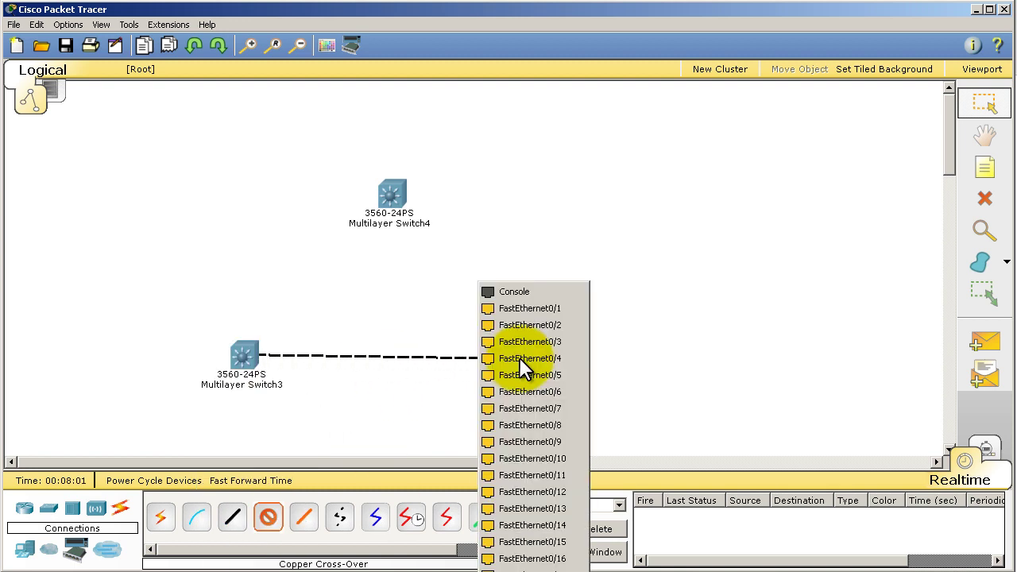
{"action": "left_click", "coordinate": [509, 568]}
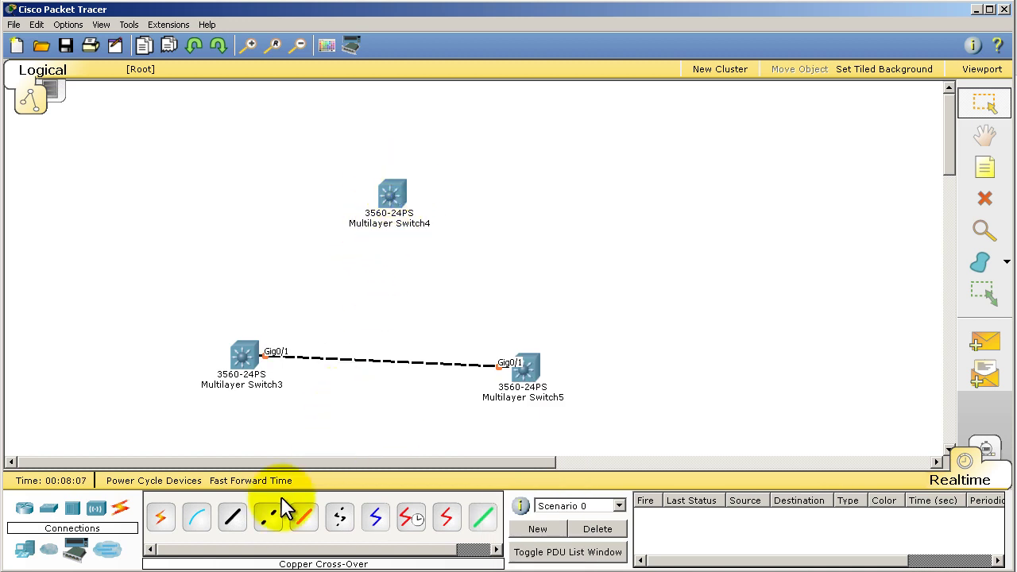
Step: Cable Switch4 Gig0/1 to Switch3 Gig0/2 with a copper cross-over link
{"action": "left_click", "coordinate": [269, 524]}
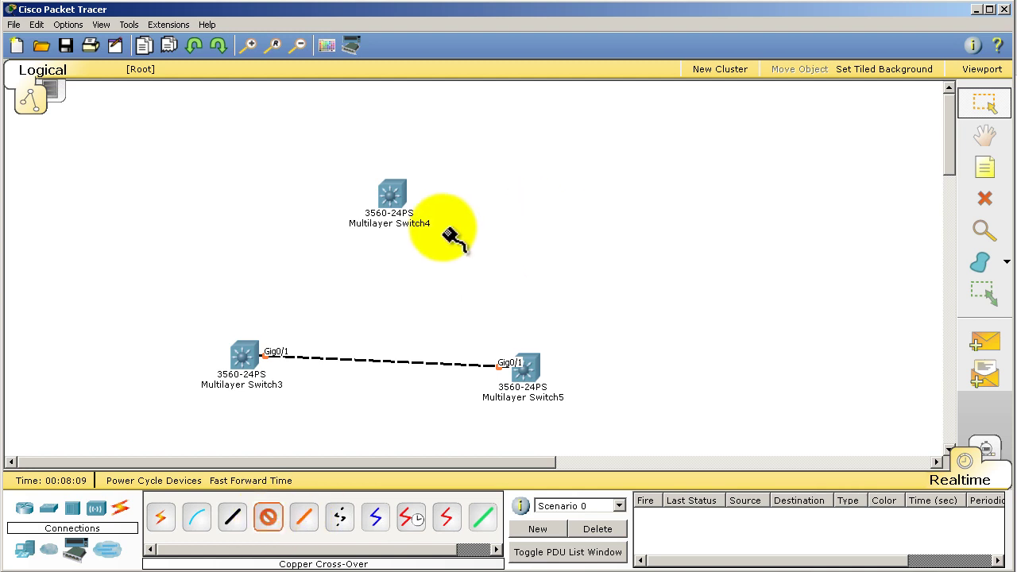
{"action": "left_click", "coordinate": [388, 197]}
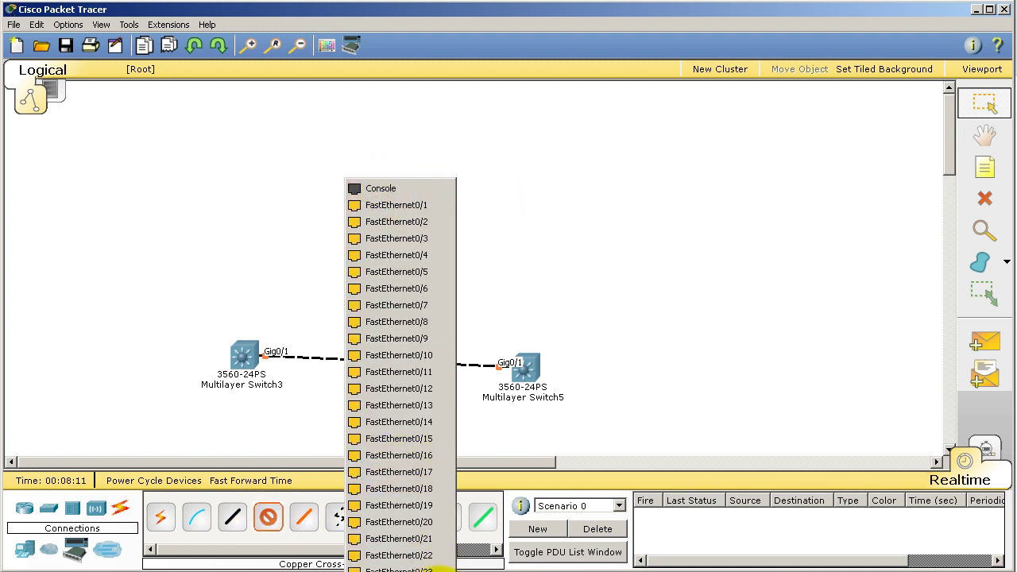
{"action": "left_click", "coordinate": [410, 489]}
{"action": "left_click", "coordinate": [247, 354]}
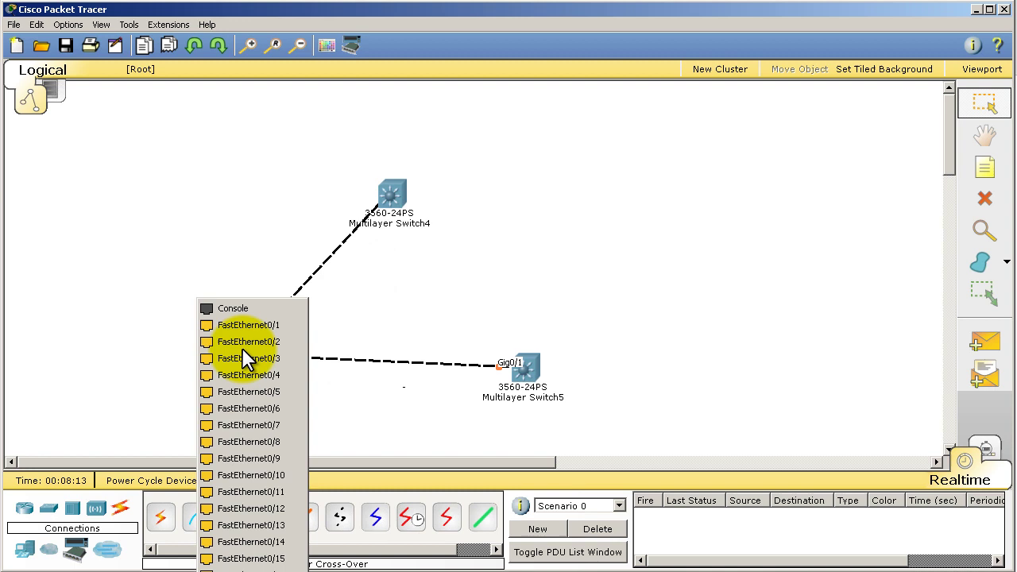
{"action": "left_click", "coordinate": [237, 348]}
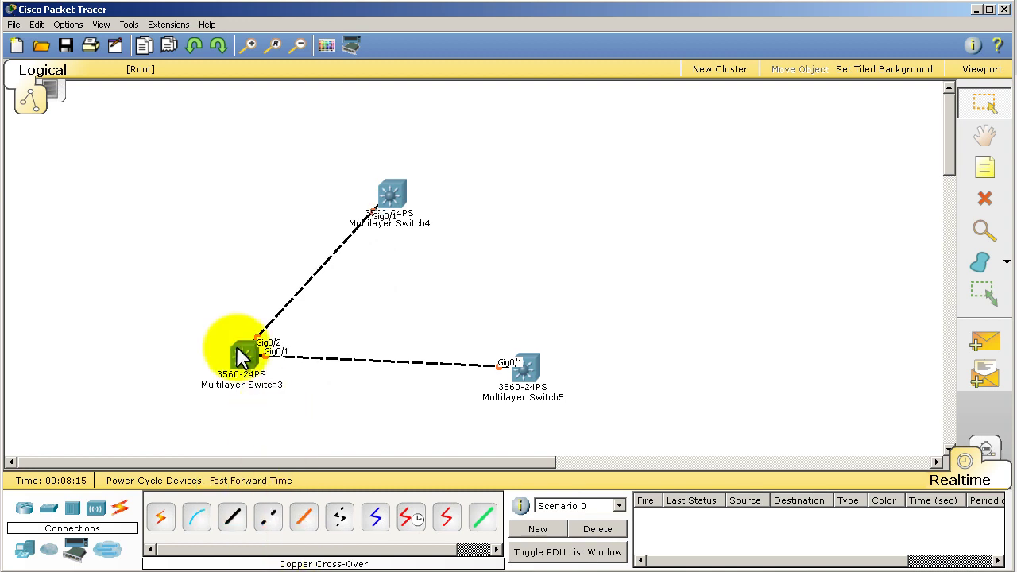
Step: Cable Switch4 Gig0/2 to Switch5 Gig0/2 with another copper cross-over link
{"action": "left_click", "coordinate": [269, 518]}
{"action": "left_click", "coordinate": [393, 191]}
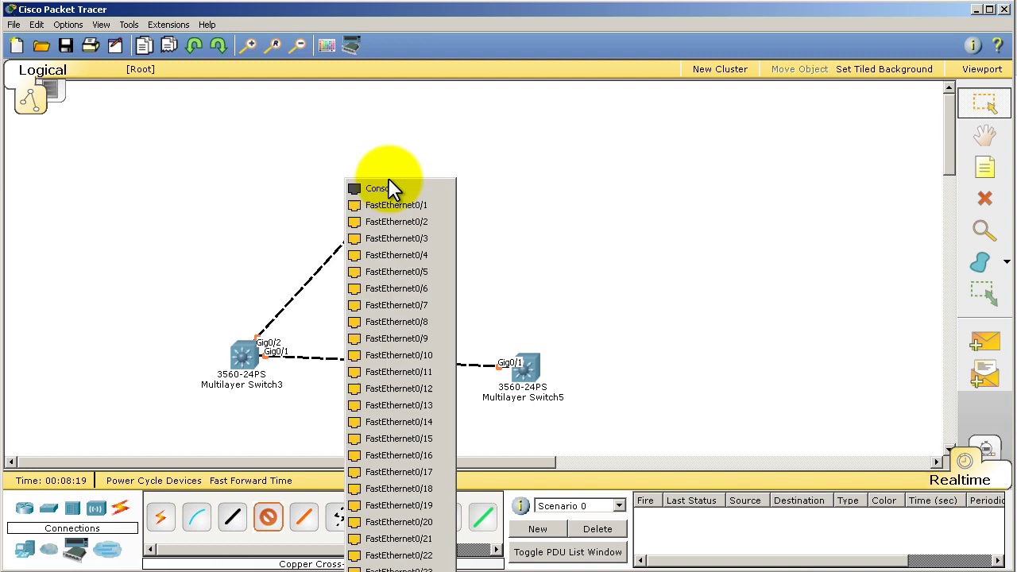
{"action": "left_click", "coordinate": [398, 568]}
{"action": "left_click", "coordinate": [524, 365]}
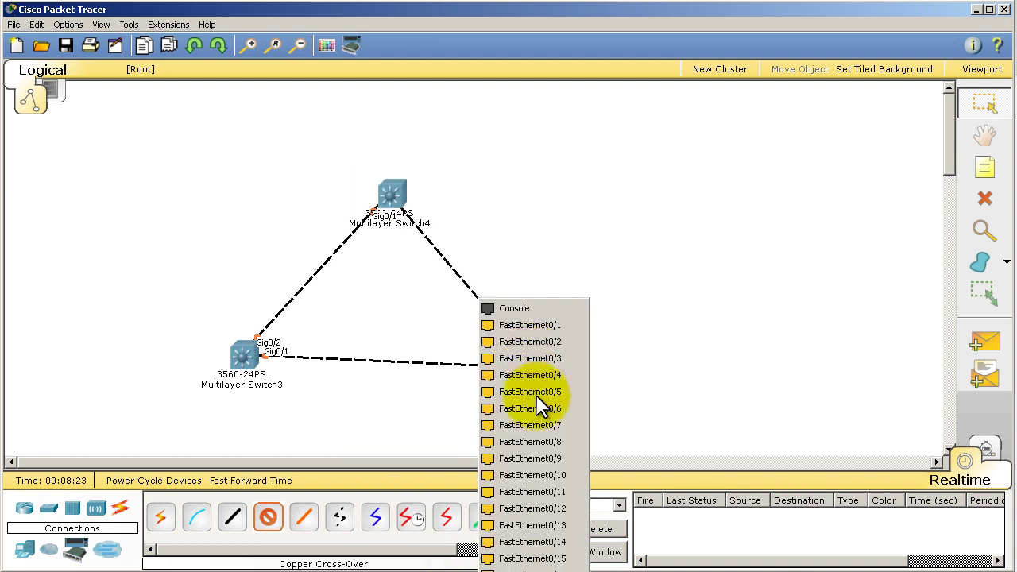
{"action": "left_click", "coordinate": [531, 568]}
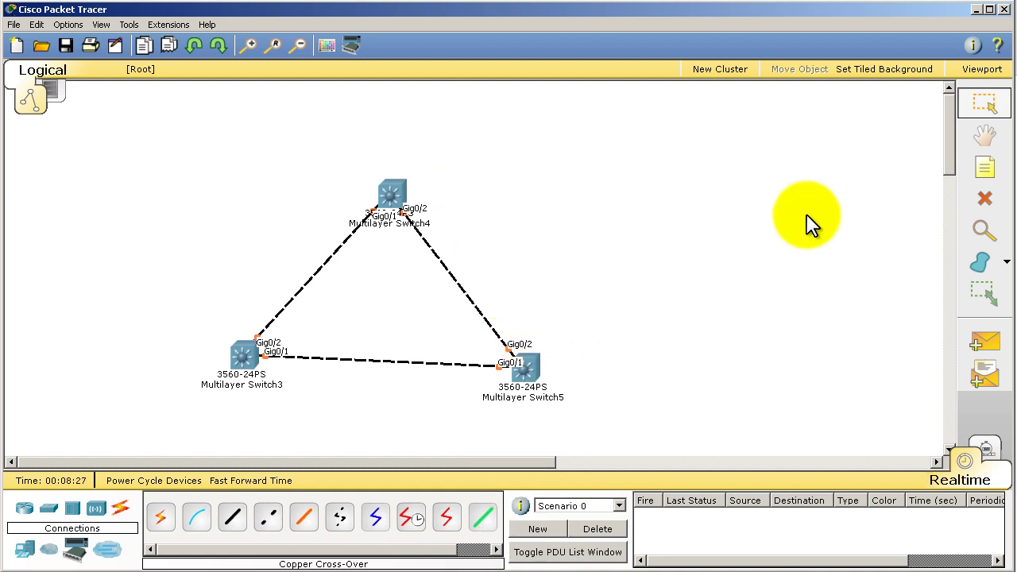
{"action": "left_click", "coordinate": [989, 239]}
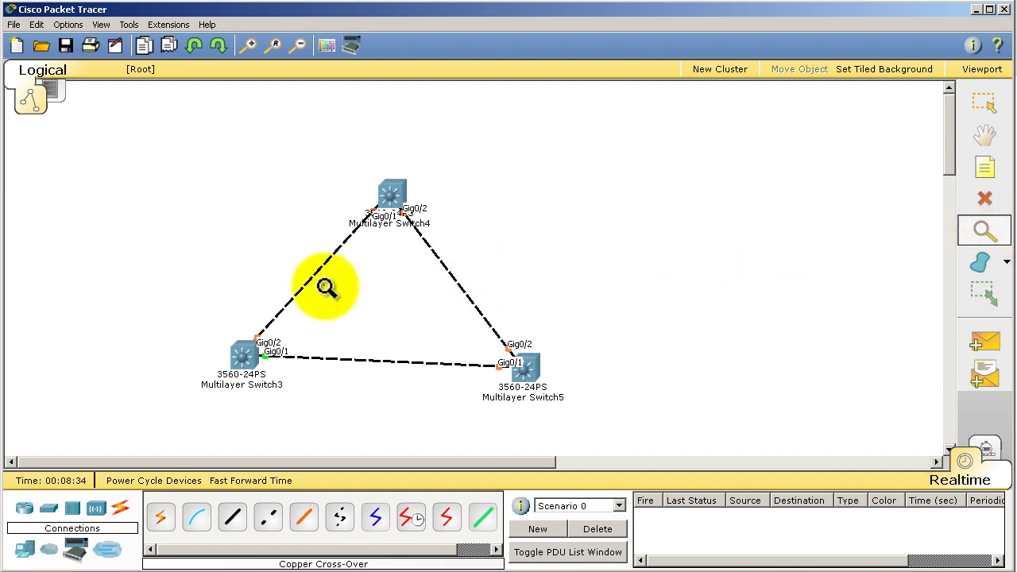
Step: Zoom in twice on the three-switch triangle, then return to selection mode
{"action": "left_click", "coordinate": [394, 197]}
{"action": "left_click", "coordinate": [645, 181]}
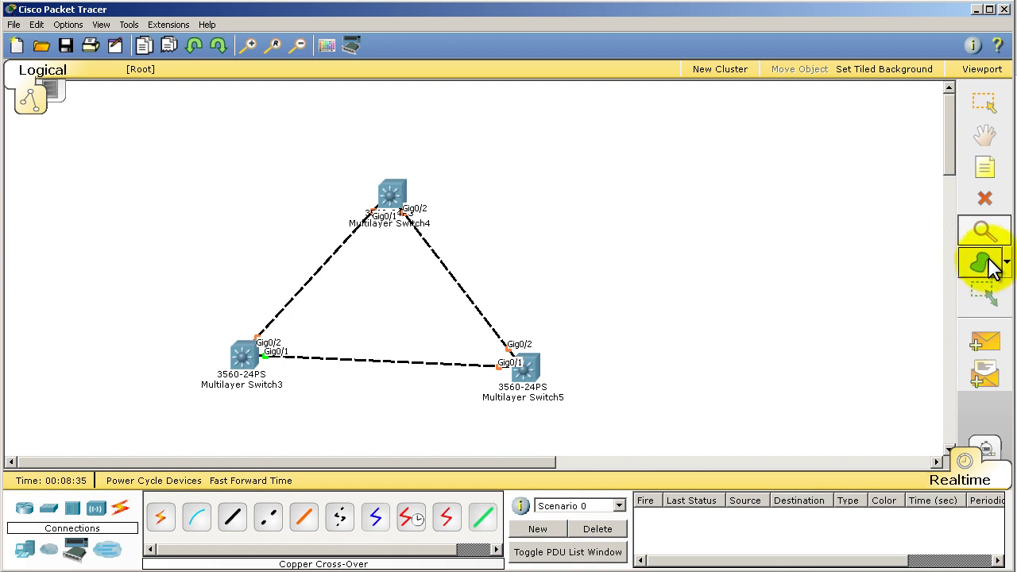
{"action": "mouse_move", "coordinate": [169, 24]}
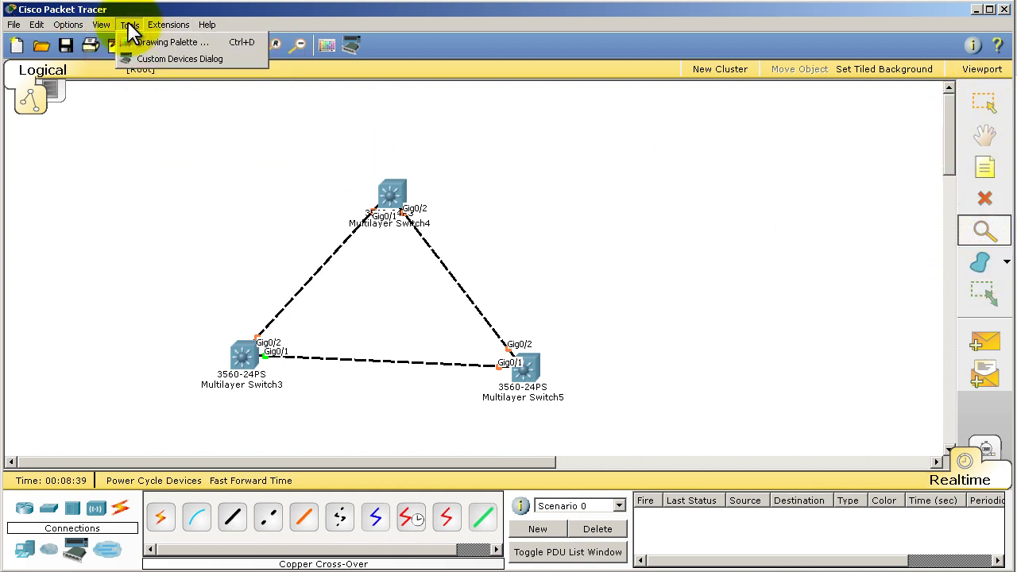
{"action": "mouse_move", "coordinate": [109, 26]}
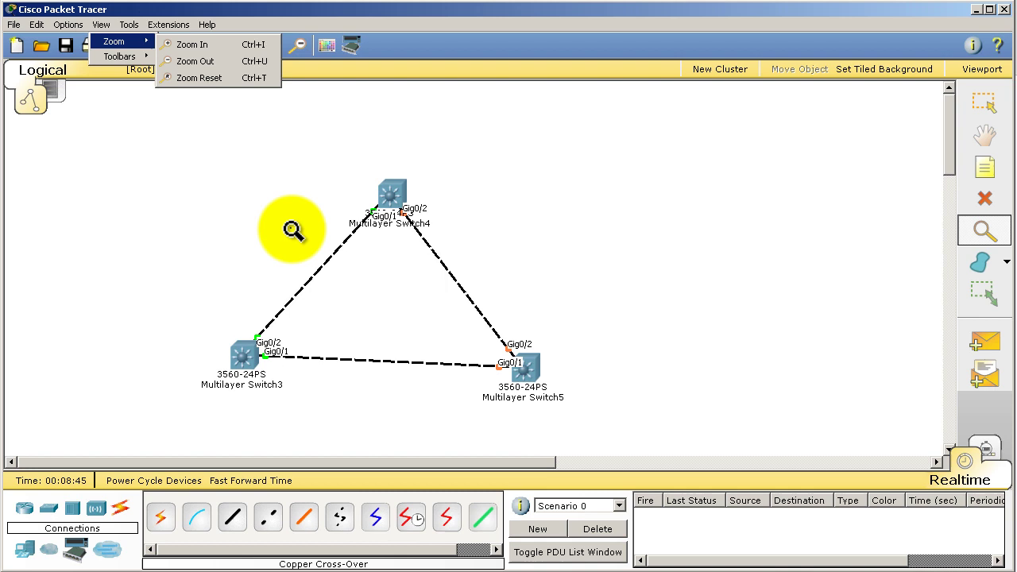
{"action": "left_click", "coordinate": [339, 228]}
{"action": "left_click", "coordinate": [340, 224]}
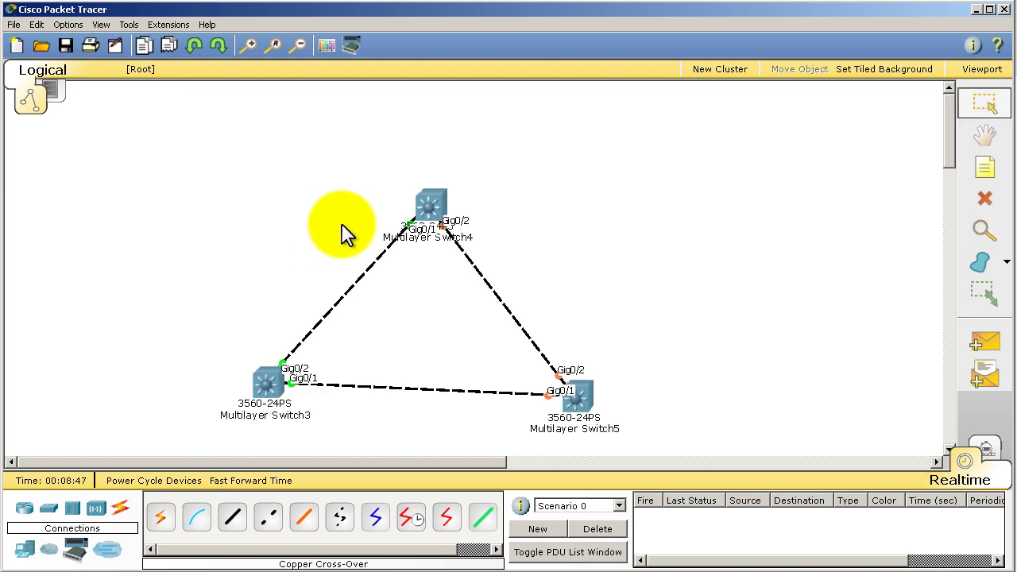
{"action": "left_click", "coordinate": [343, 231]}
{"action": "key", "text": "Escape"}
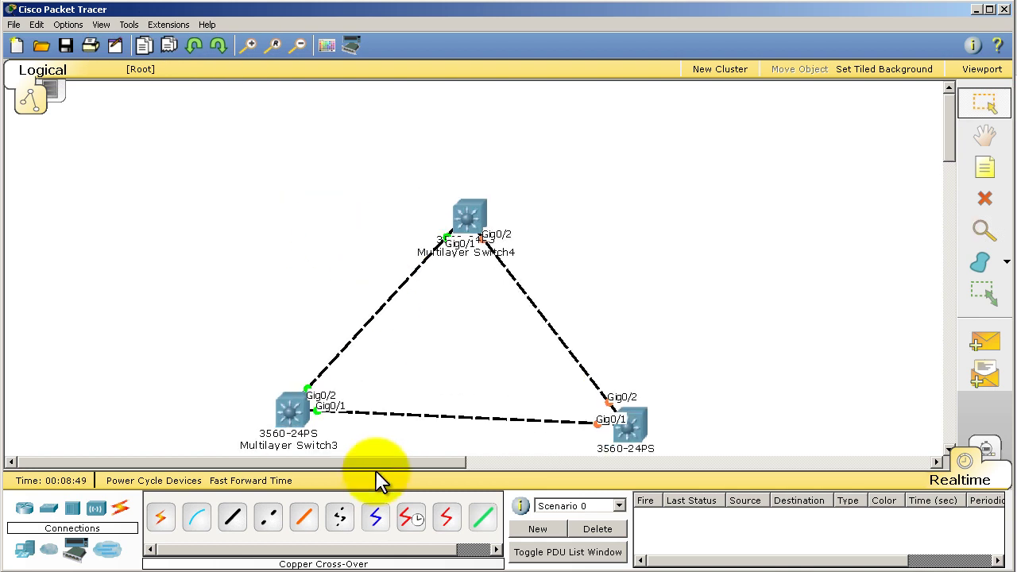
Step: Move Multilayer Switch3 down and left and Multilayer Switch4 slightly higher
{"action": "left_click_drag", "start_coordinate": [380, 462], "coordinate": [851, 318]}
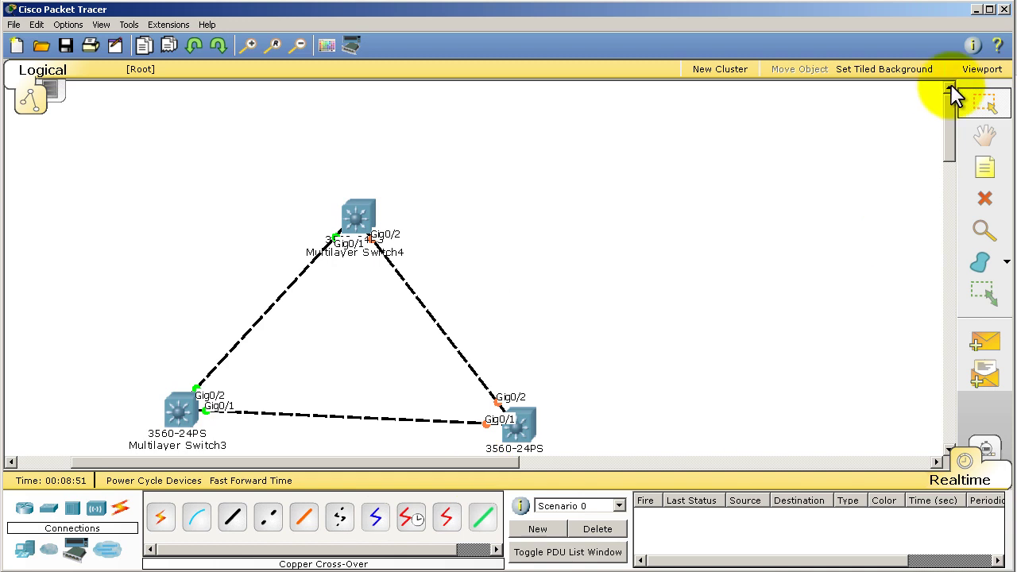
{"action": "left_click_drag", "start_coordinate": [947, 102], "coordinate": [946, 117]}
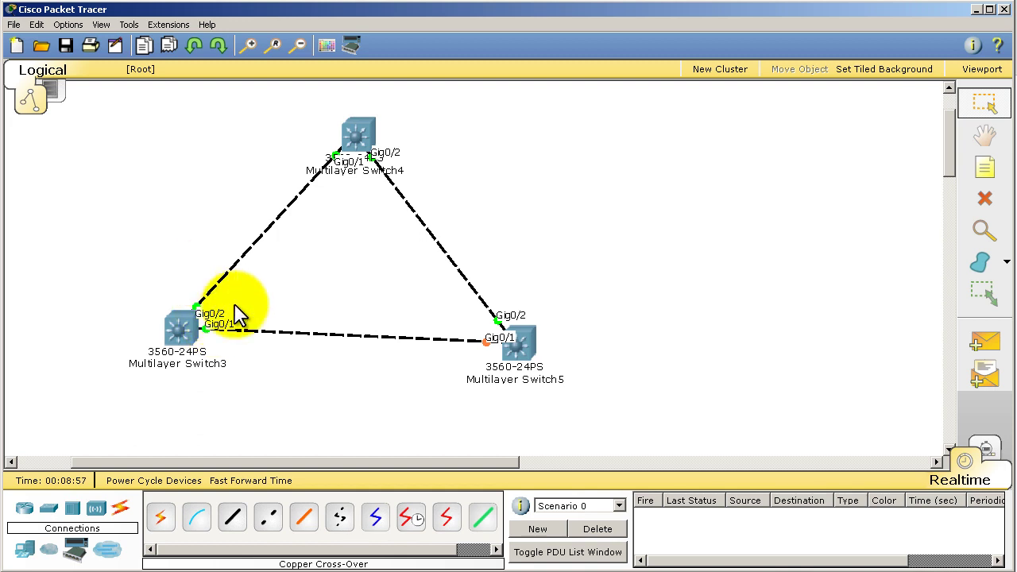
{"action": "left_click_drag", "start_coordinate": [198, 317], "coordinate": [186, 353]}
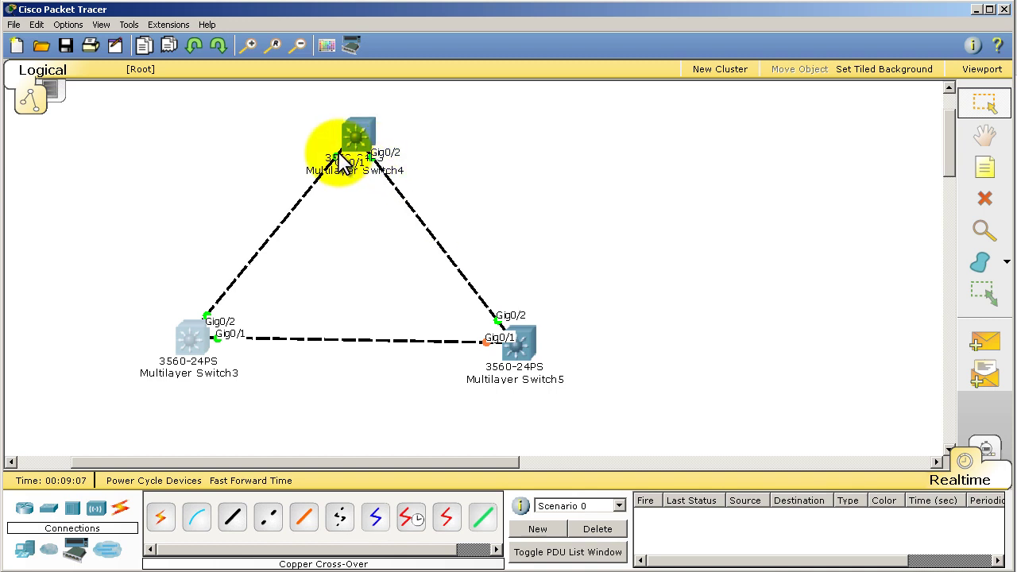
{"action": "mouse_move", "coordinate": [357, 135]}
{"action": "left_mouse_down"}
{"action": "mouse_move", "coordinate": [386, 129]}
{"action": "mouse_move", "coordinate": [358, 132]}
{"action": "left_mouse_up"}
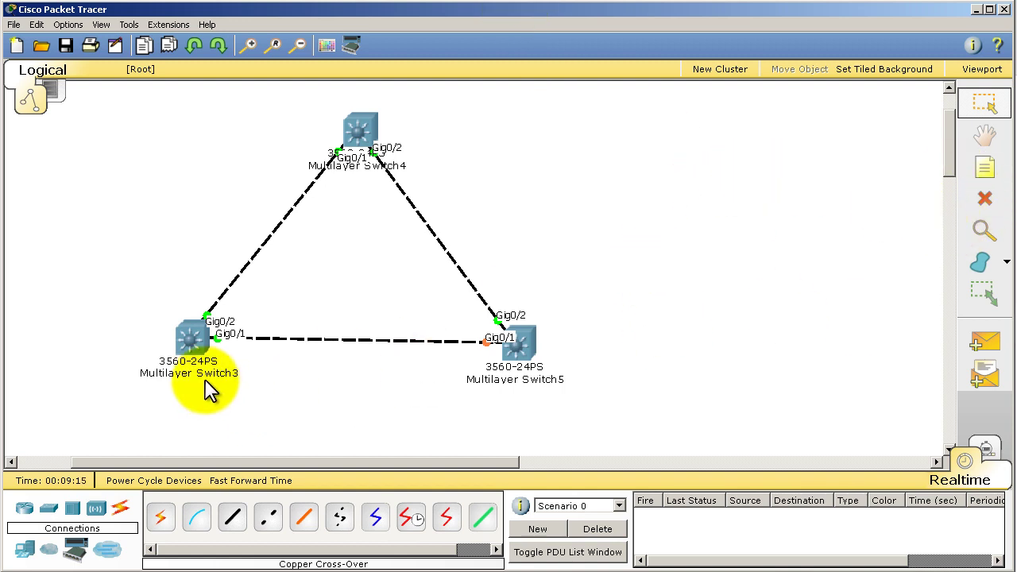
Step: Change Multilayer Switch3's display name to sw1 in Global Settings
{"action": "left_click", "coordinate": [192, 339]}
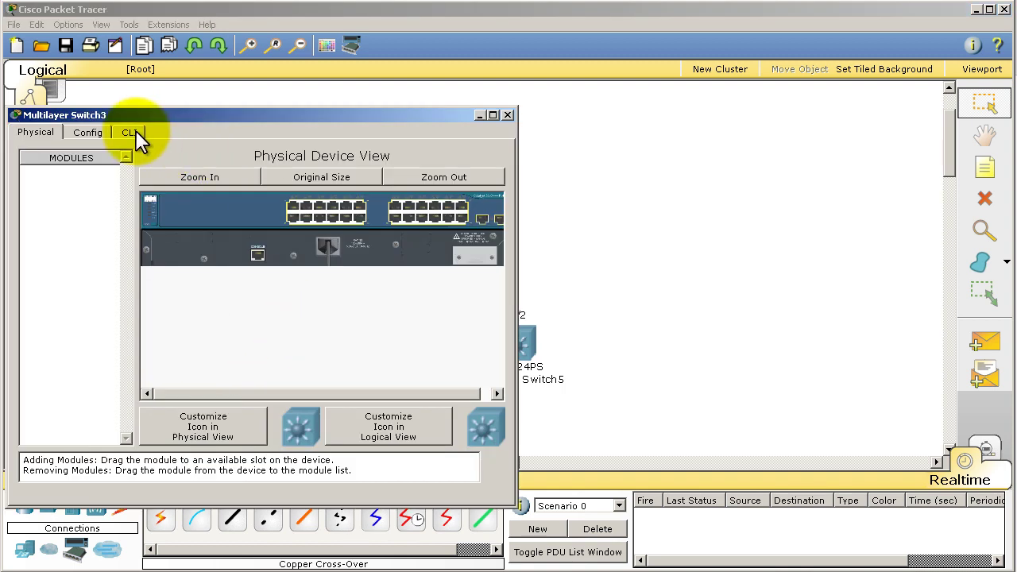
{"action": "left_click", "coordinate": [89, 133]}
{"action": "left_click", "coordinate": [306, 198]}
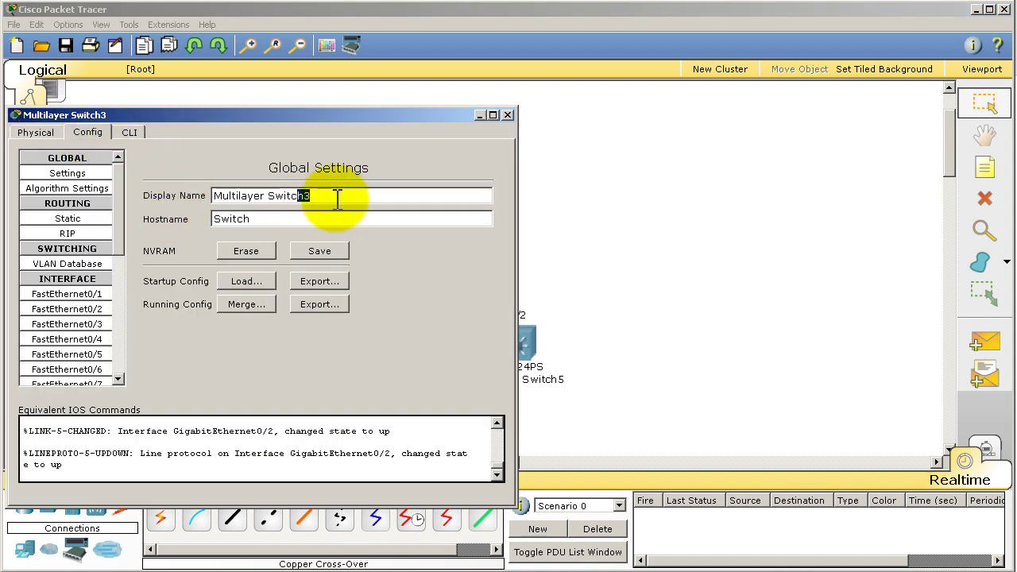
{"action": "key", "text": "ctrl+a"}
{"action": "type", "text": "sw"}
{"action": "left_click", "coordinate": [508, 117]}
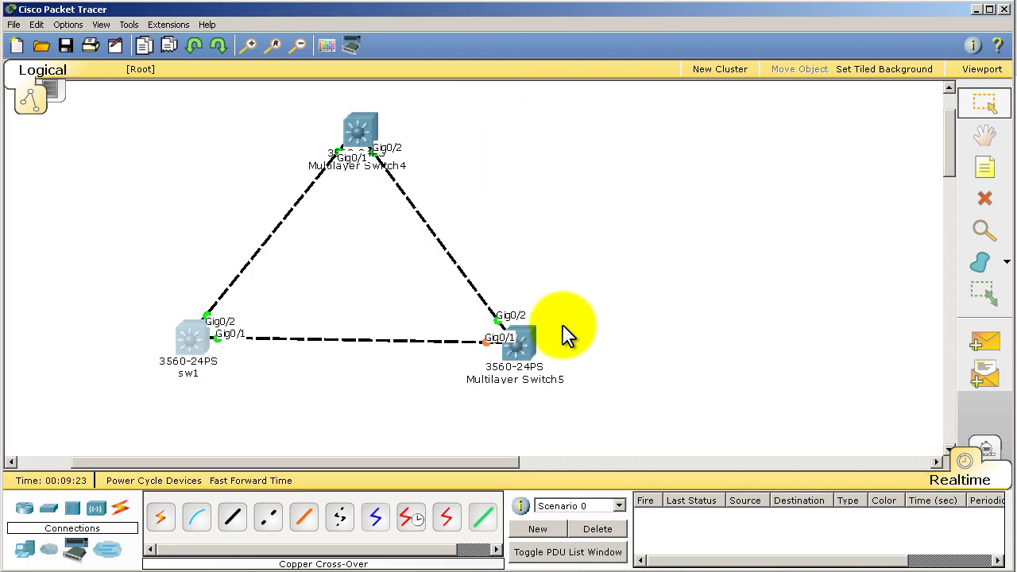
Step: Change Multilayer Switch4's display name to sw2
{"action": "left_click", "coordinate": [364, 131]}
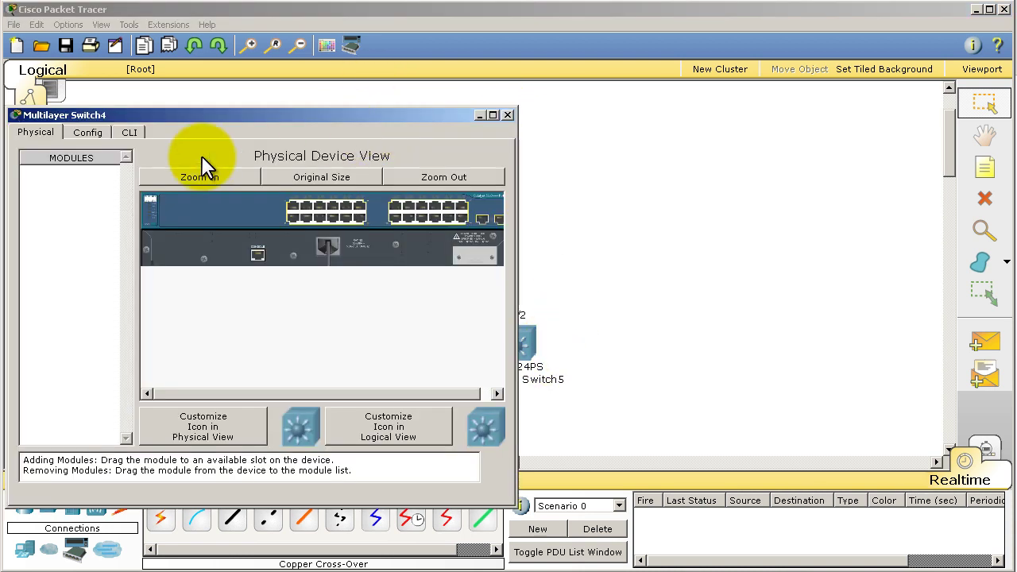
{"action": "left_click", "coordinate": [93, 137]}
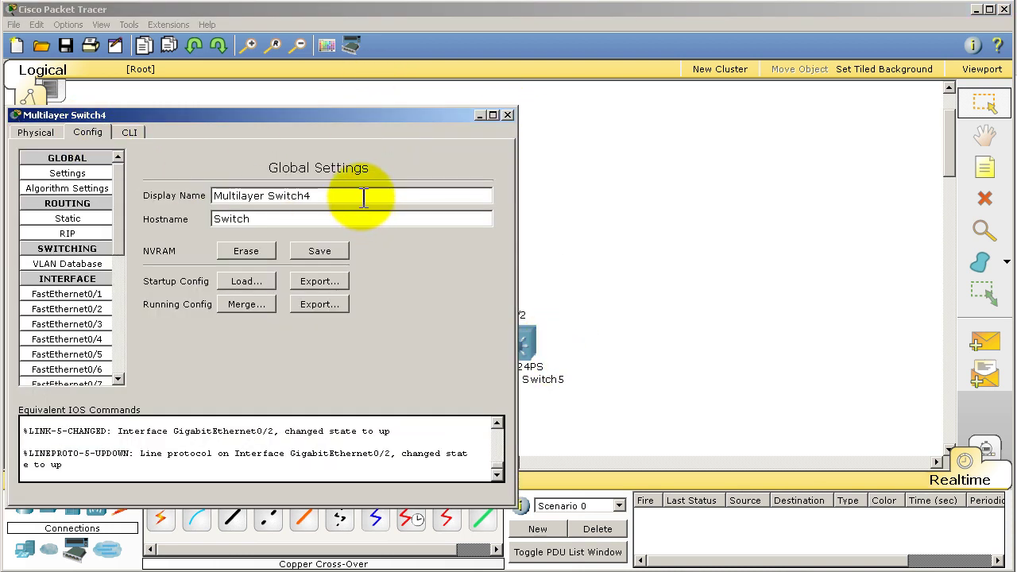
{"action": "left_click", "coordinate": [470, 195]}
{"action": "key", "text": "ctrl+a"}
{"action": "type", "text": "sw2"}
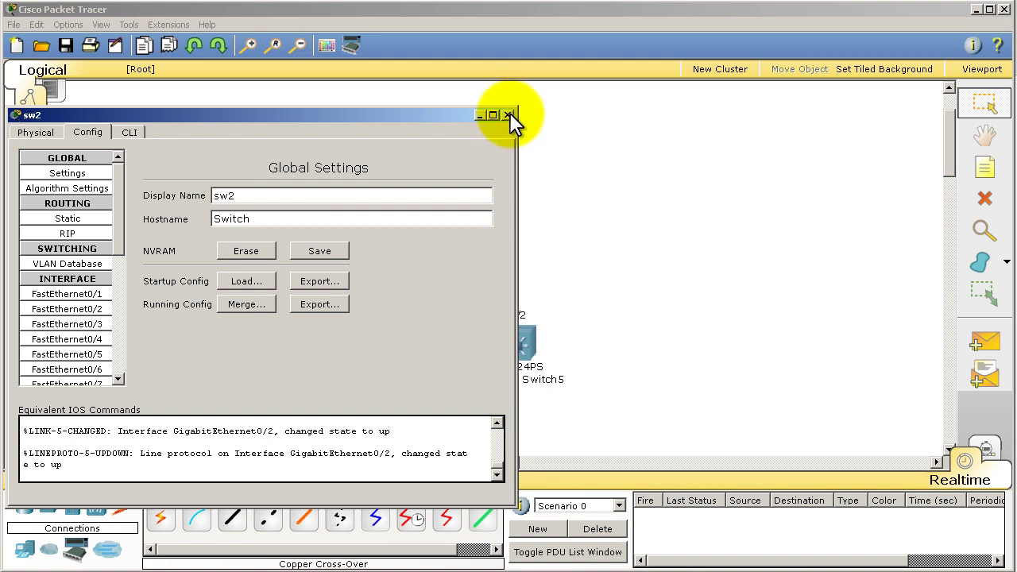
{"action": "left_click", "coordinate": [510, 115]}
Step: Change Multilayer Switch5's display name to sw3
{"action": "left_click", "coordinate": [523, 343]}
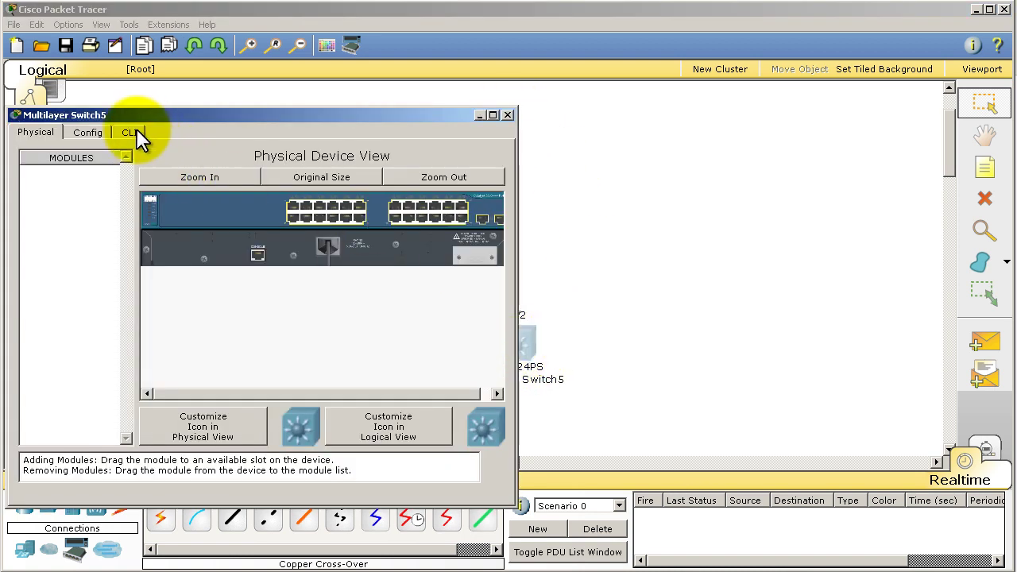
{"action": "left_click", "coordinate": [98, 133]}
{"action": "left_click", "coordinate": [386, 196]}
{"action": "key", "text": "ctrl+a"}
{"action": "type", "text": "sw3"}
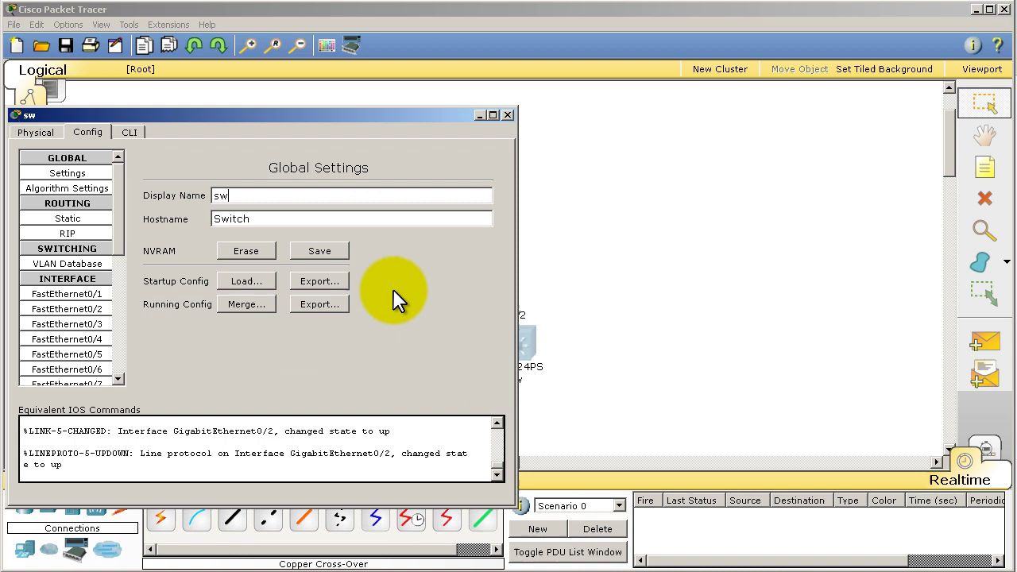
{"action": "left_click", "coordinate": [507, 116]}
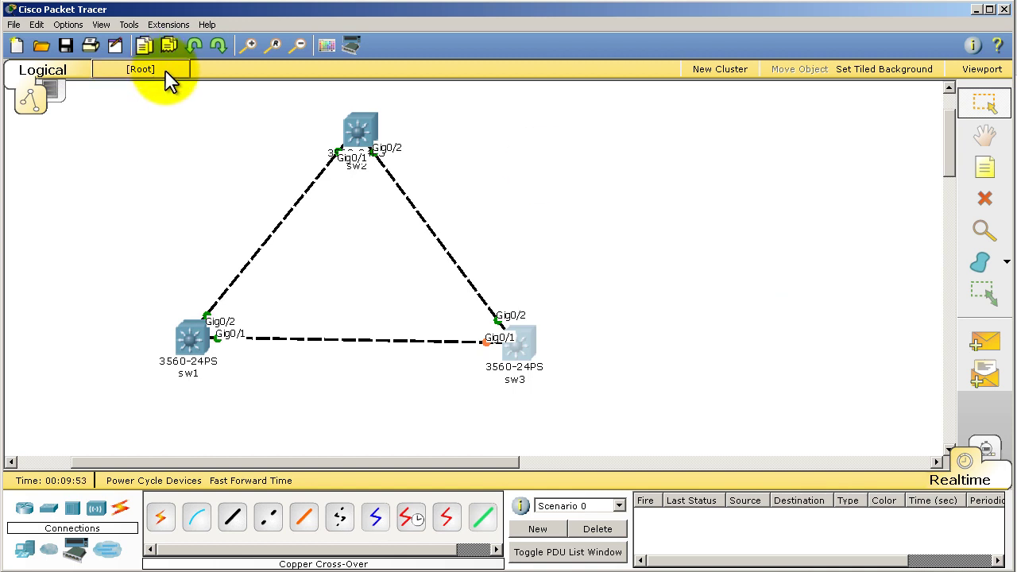
Step: Place three generic PCs: PC0 near sw1, PC1 near sw3, PC2 near sw2
{"action": "left_click", "coordinate": [25, 548]}
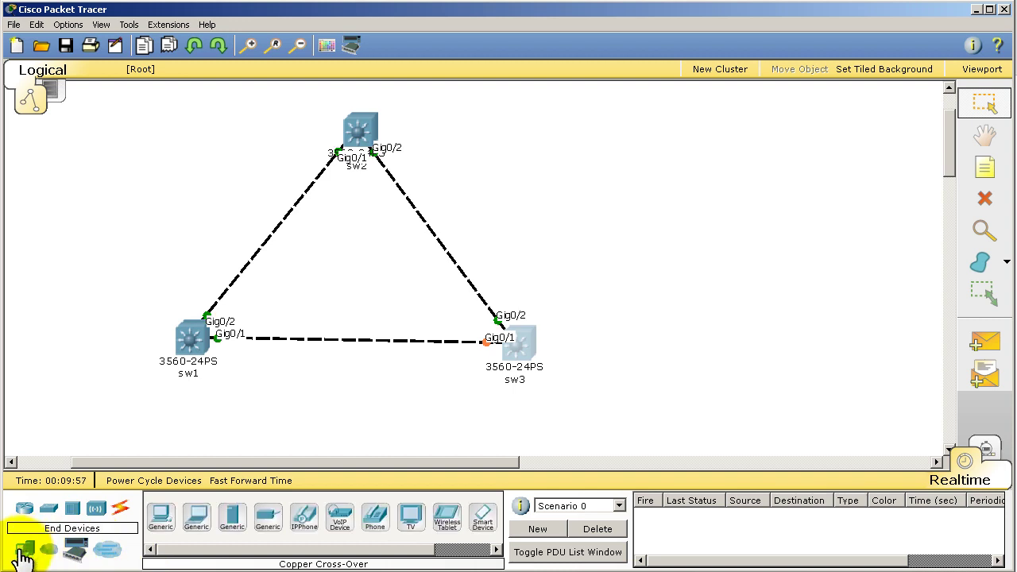
{"action": "left_click", "coordinate": [161, 521]}
{"action": "left_click", "coordinate": [79, 386]}
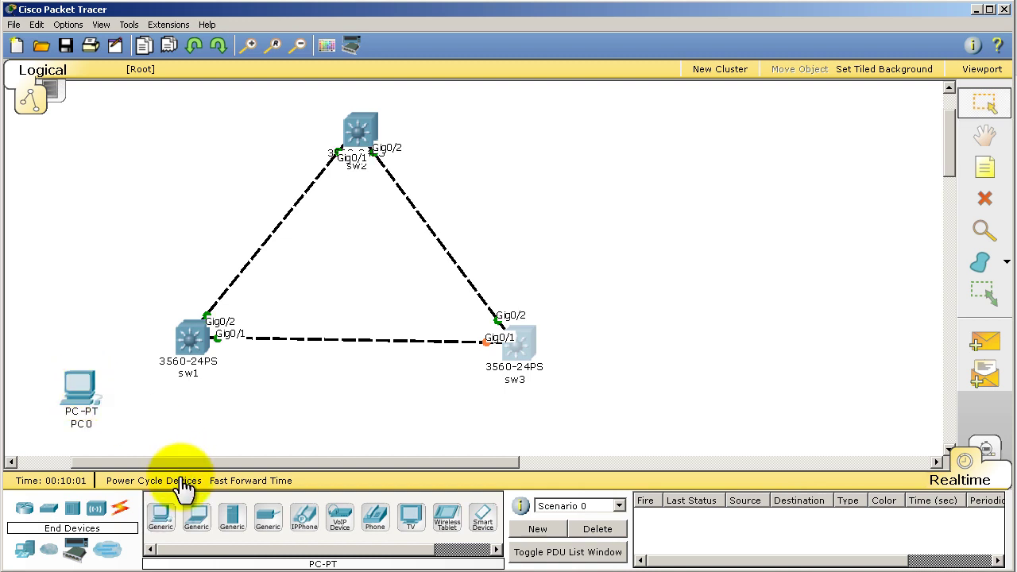
{"action": "left_click", "coordinate": [162, 518]}
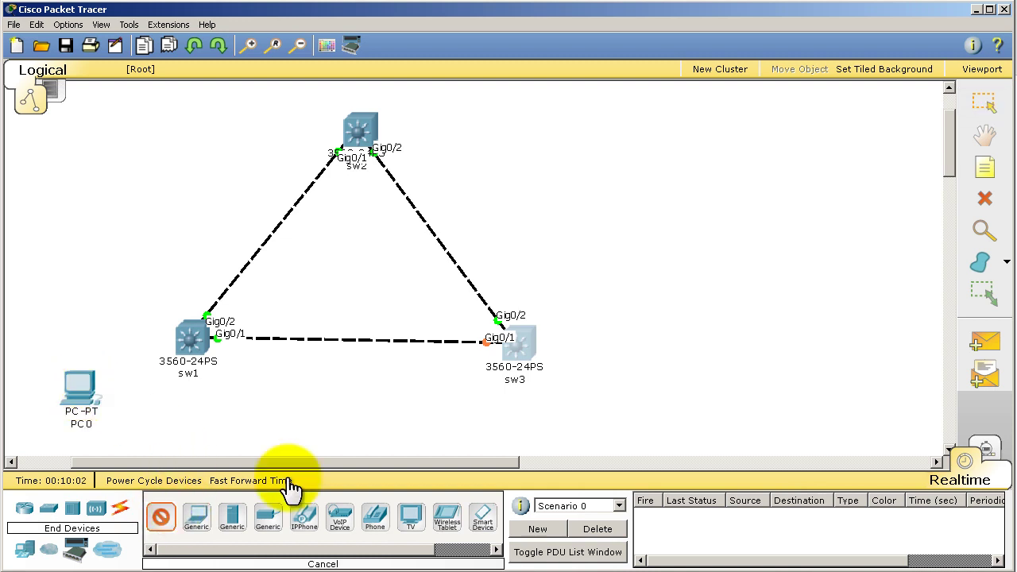
{"action": "left_click", "coordinate": [618, 385]}
{"action": "left_click", "coordinate": [162, 523]}
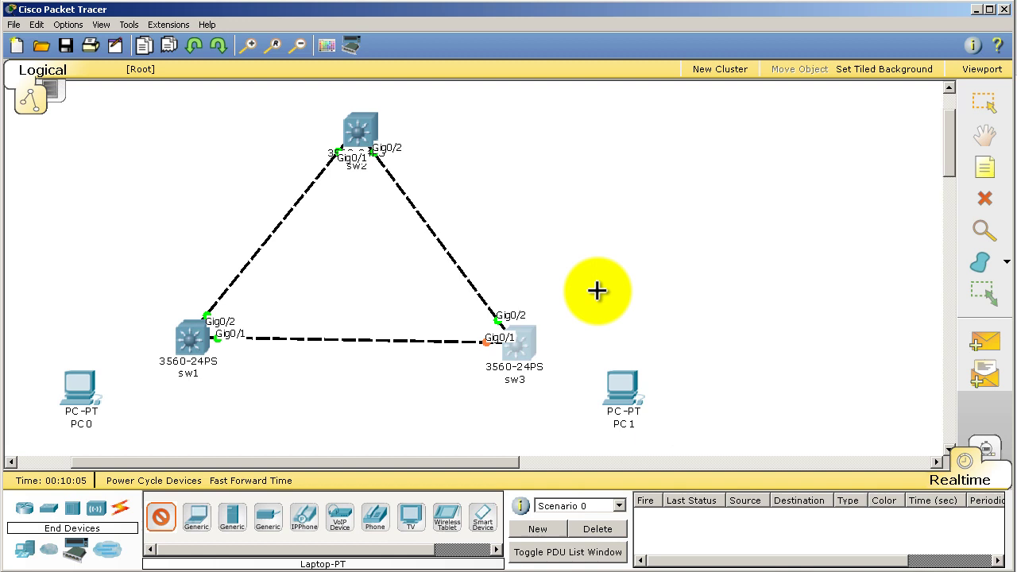
{"action": "left_click", "coordinate": [474, 102]}
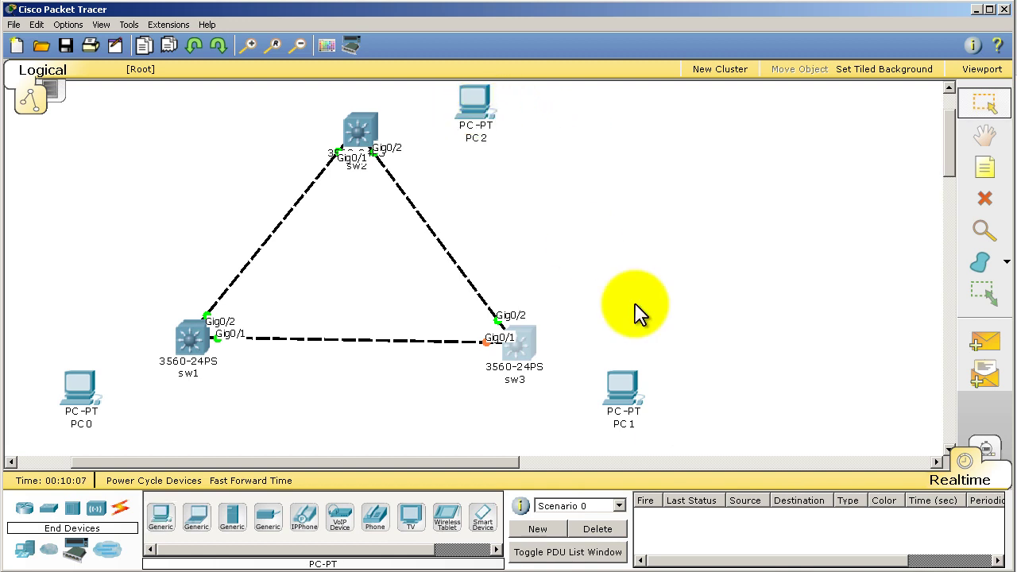
Step: Connect PC0 FastEthernet0 to sw1 Fa0/1 with a copper straight-through cable
{"action": "left_click", "coordinate": [120, 510]}
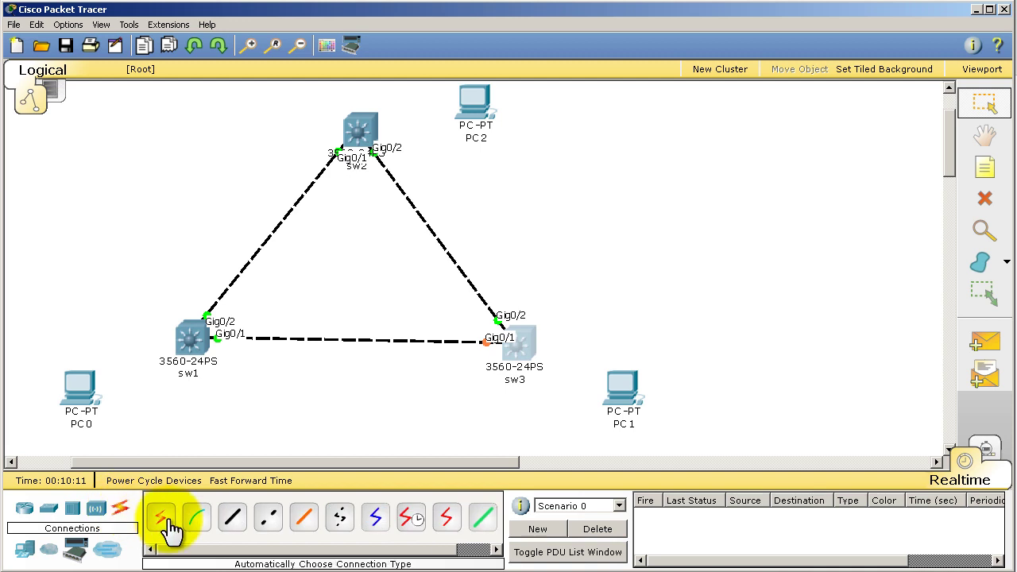
{"action": "left_click", "coordinate": [233, 520]}
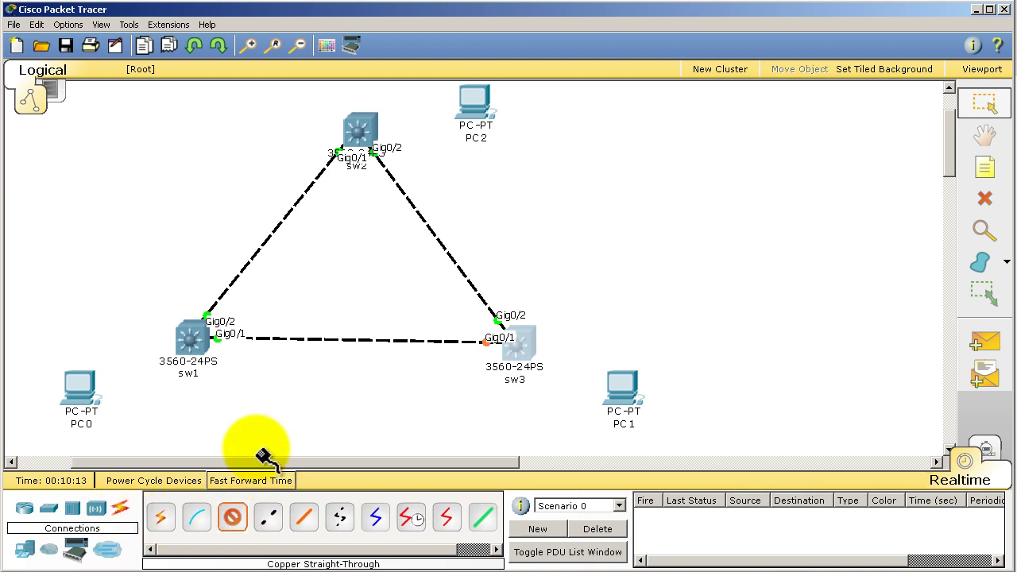
{"action": "left_click", "coordinate": [80, 388]}
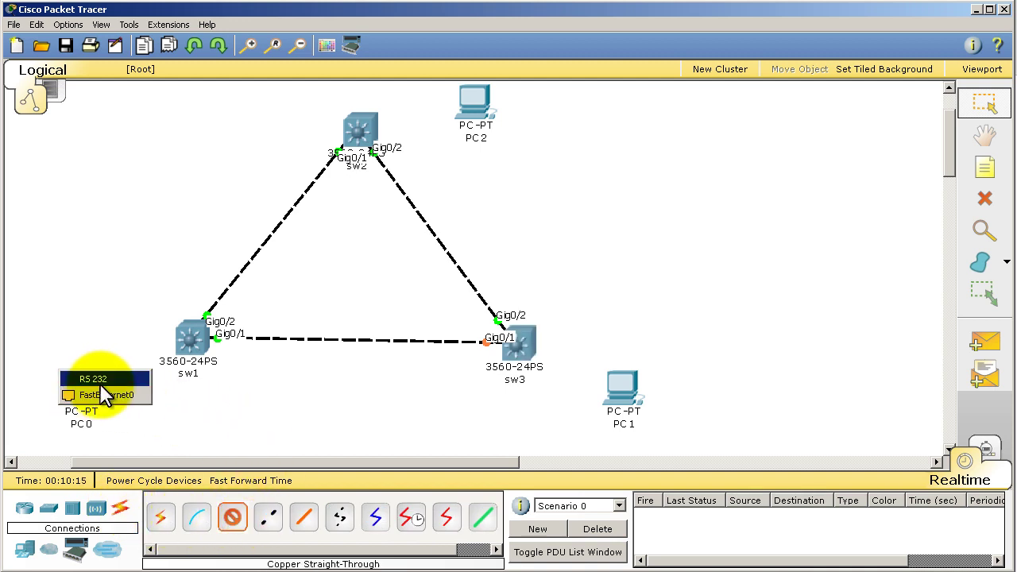
{"action": "left_click", "coordinate": [95, 394]}
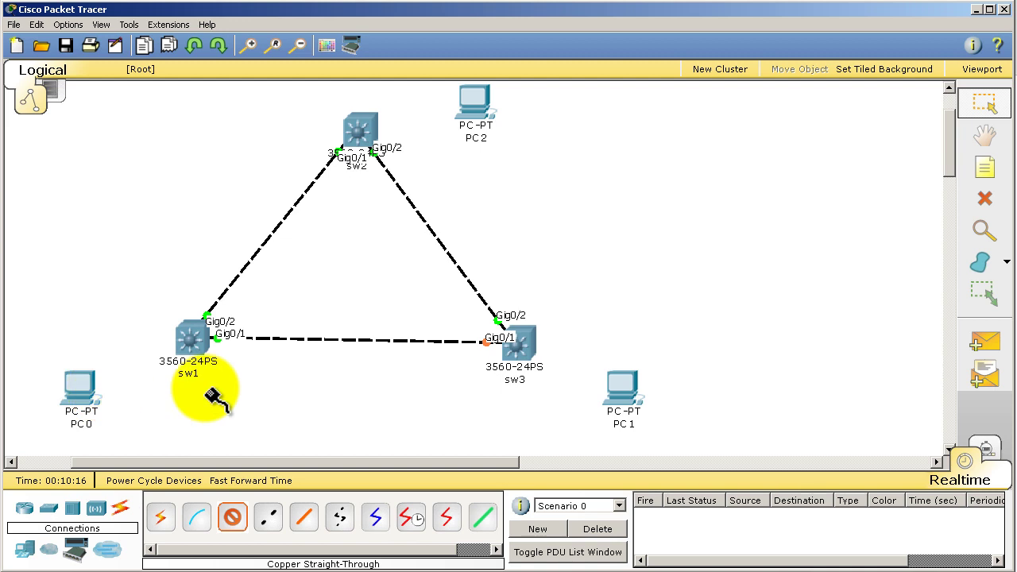
{"action": "left_click", "coordinate": [195, 340]}
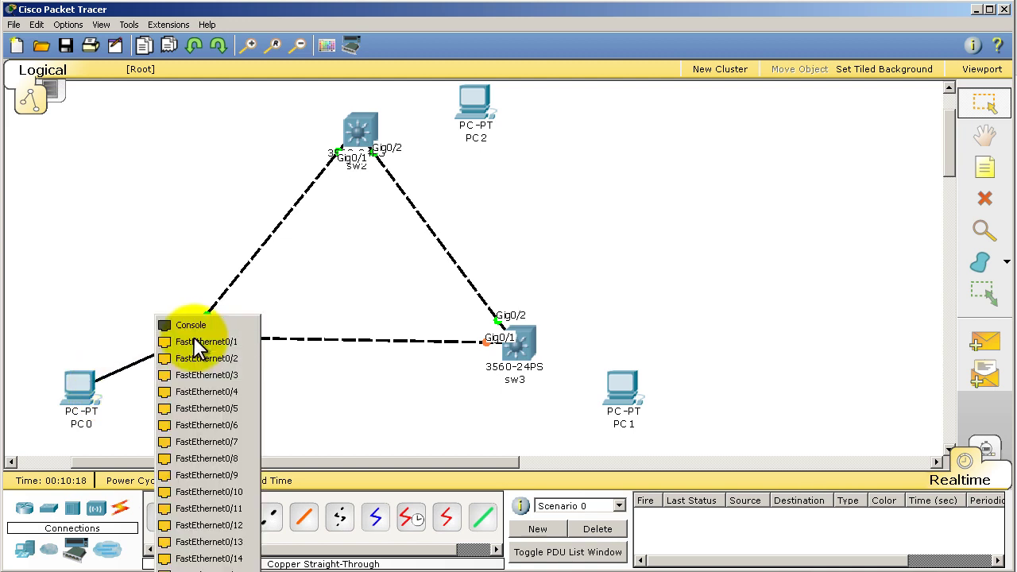
{"action": "left_click", "coordinate": [235, 342]}
Step: Connect PC2 FastEthernet0 to sw2 Fa0/1 with a straight-through cable
{"action": "left_click", "coordinate": [231, 518]}
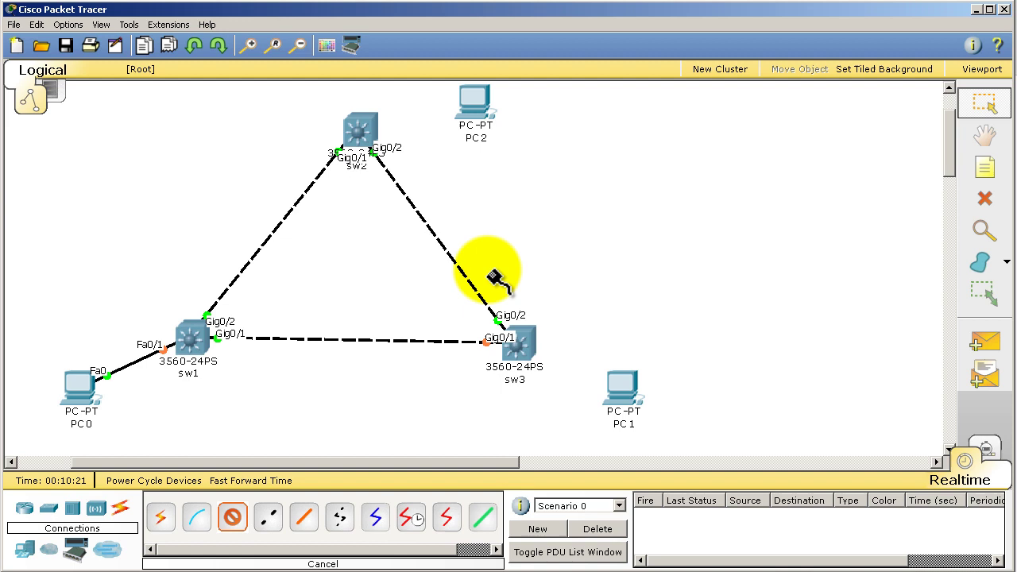
{"action": "left_click", "coordinate": [474, 103]}
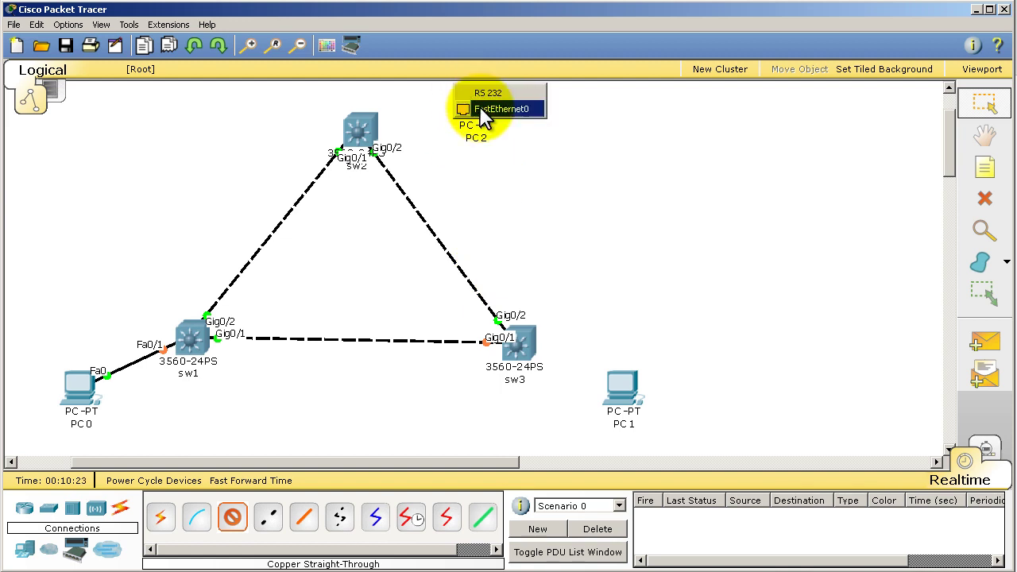
{"action": "left_click", "coordinate": [480, 110]}
{"action": "left_click", "coordinate": [363, 131]}
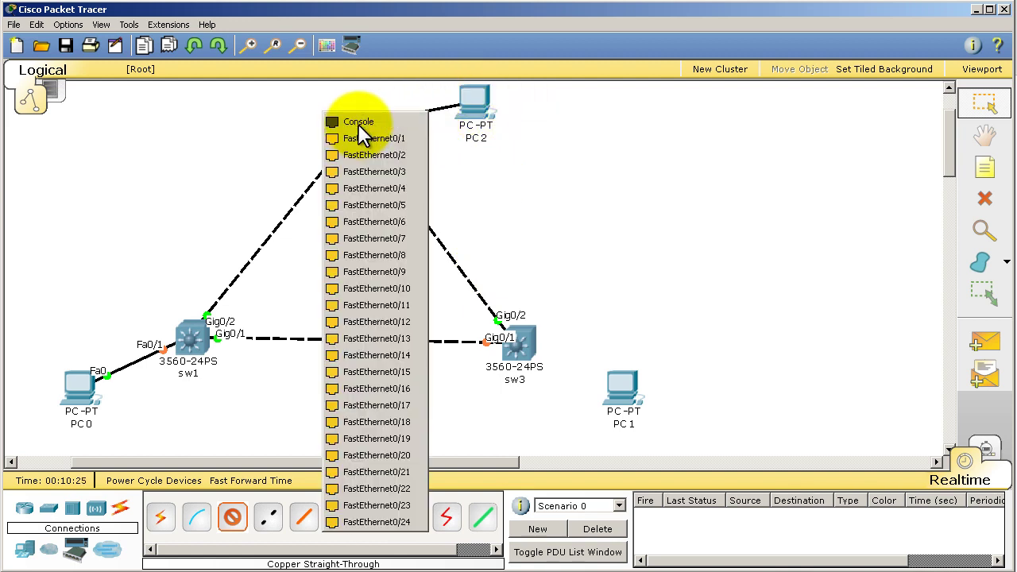
{"action": "left_click", "coordinate": [364, 138]}
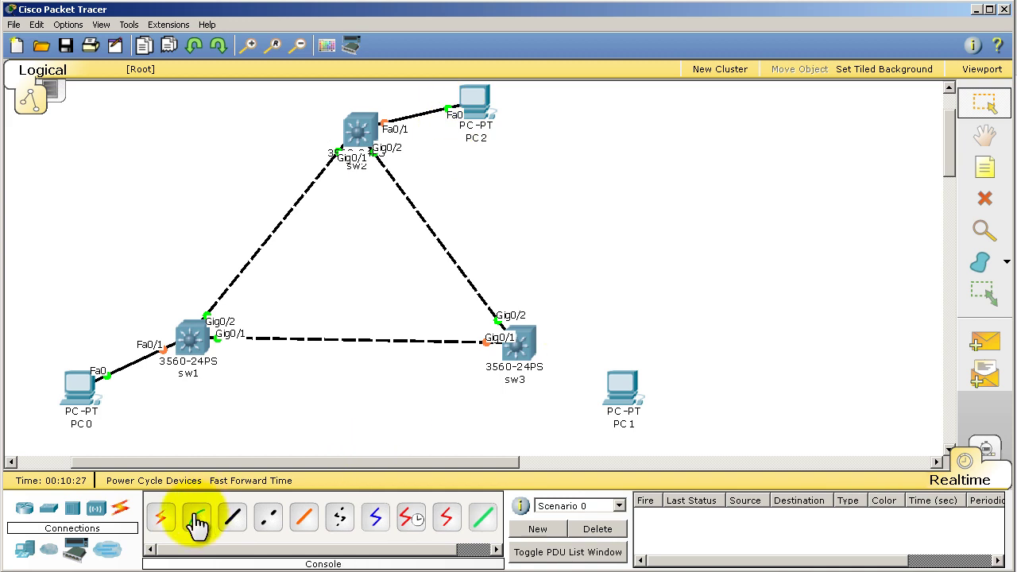
Step: Connect PC1 FastEthernet0 to sw3 Fa0/1 with a straight-through cable
{"action": "left_click", "coordinate": [232, 518]}
{"action": "left_click", "coordinate": [613, 377]}
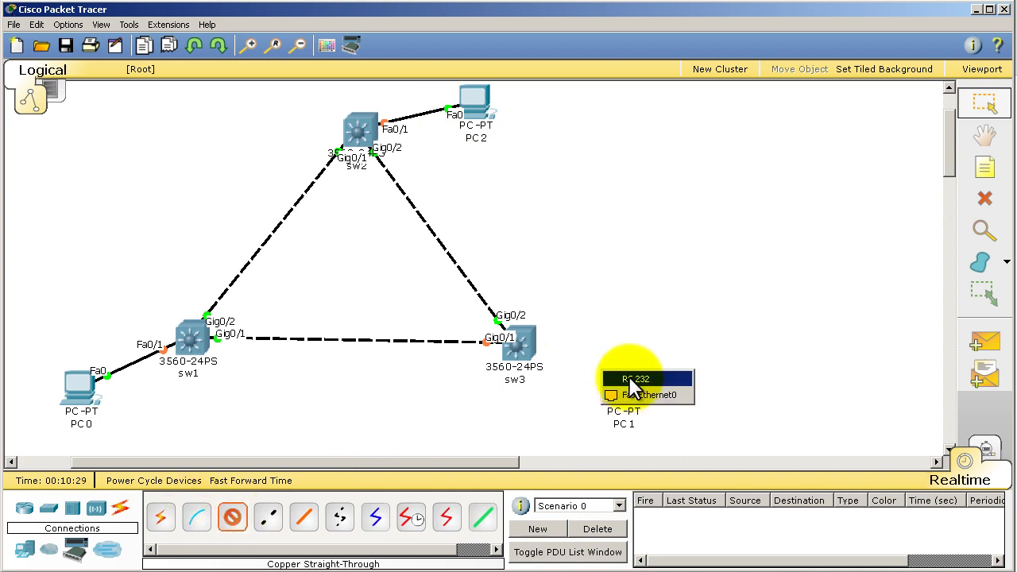
{"action": "left_click", "coordinate": [640, 395]}
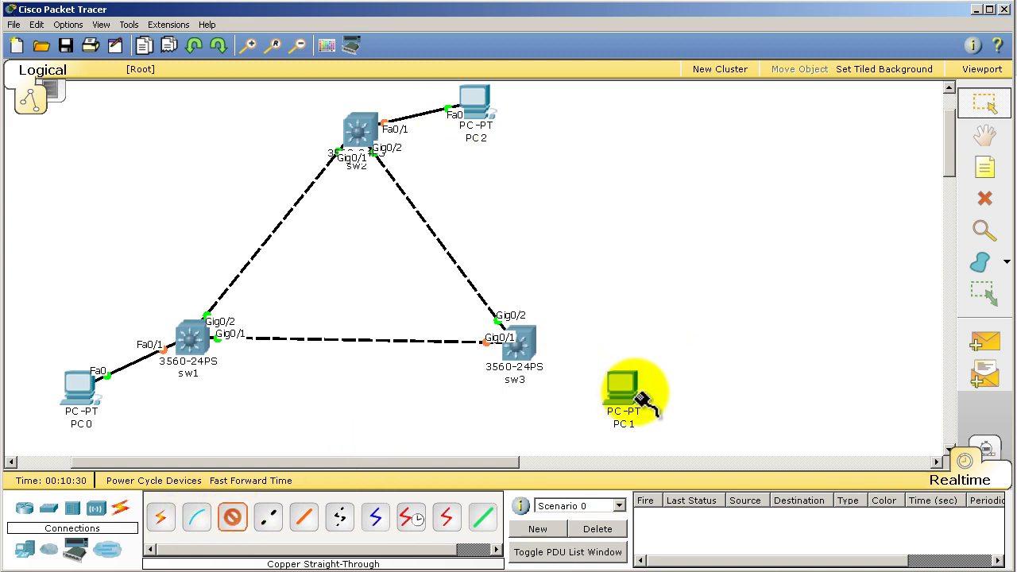
{"action": "left_click", "coordinate": [534, 338]}
{"action": "left_click", "coordinate": [540, 342]}
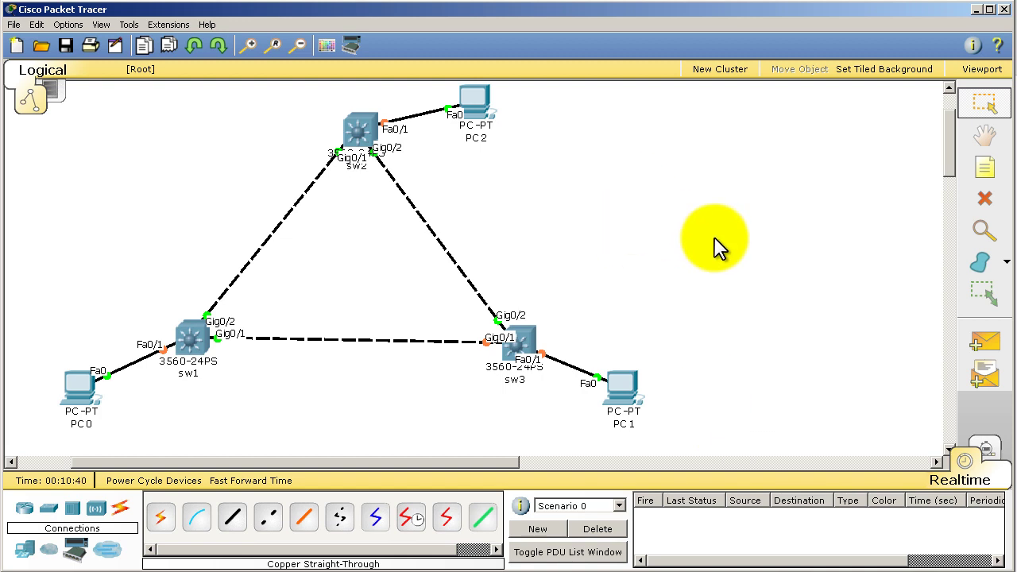
Step: Cancel the PKZ save and bring up Save As for the .pkt file instead
{"action": "left_click", "coordinate": [15, 24]}
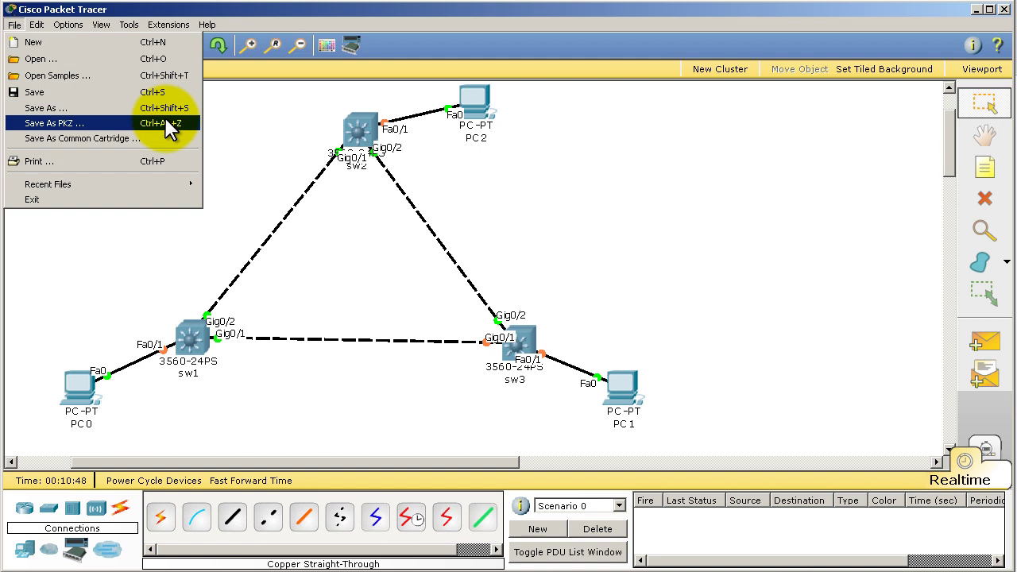
{"action": "left_click", "coordinate": [98, 123]}
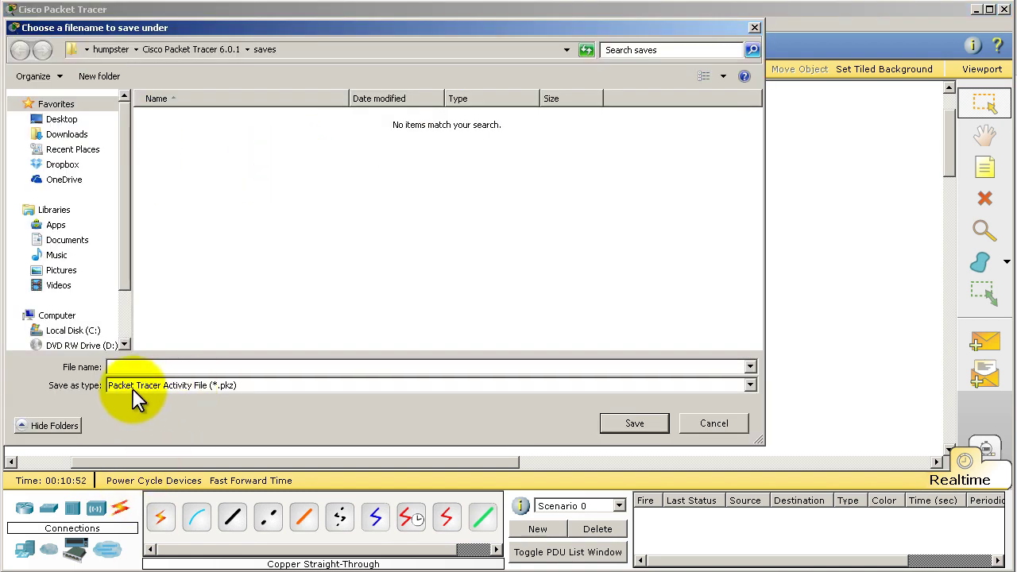
{"action": "left_click", "coordinate": [715, 424]}
{"action": "left_click", "coordinate": [14, 25]}
{"action": "mouse_move", "coordinate": [37, 25]}
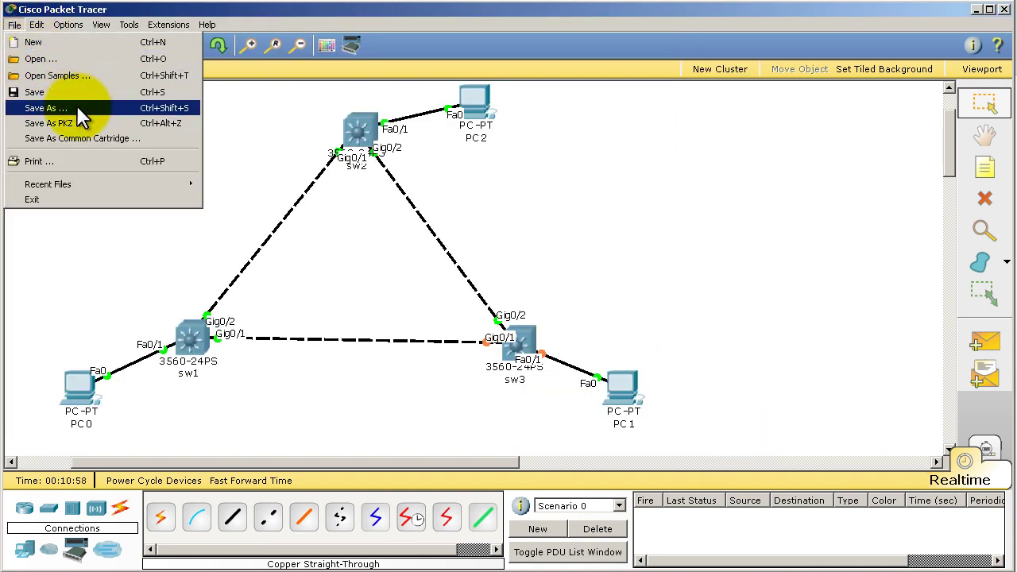
{"action": "left_click", "coordinate": [76, 107]}
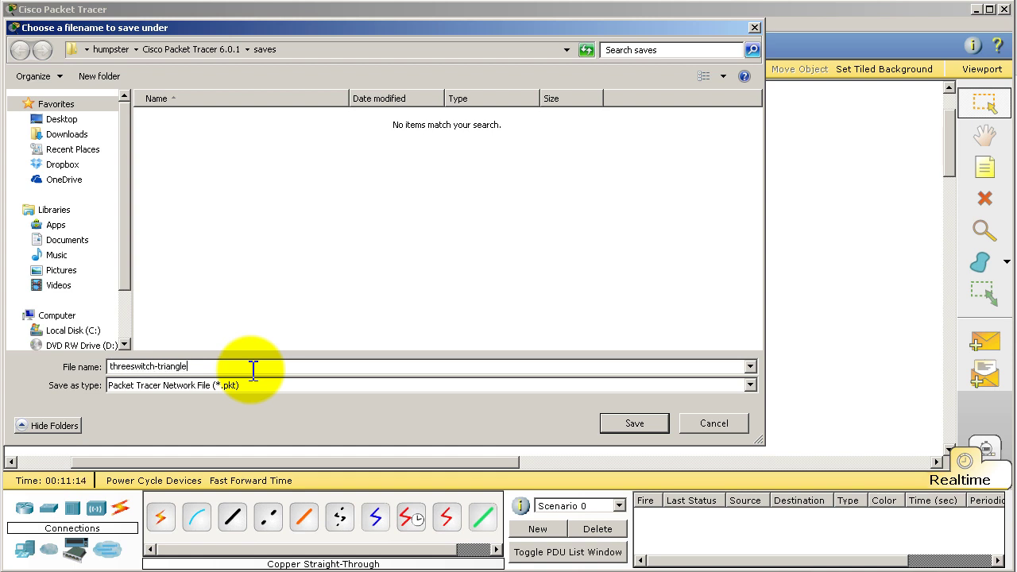
Step: Confirm the save, writing threeswitch-triangle.pkt to the saves folder
{"action": "left_click", "coordinate": [642, 426]}
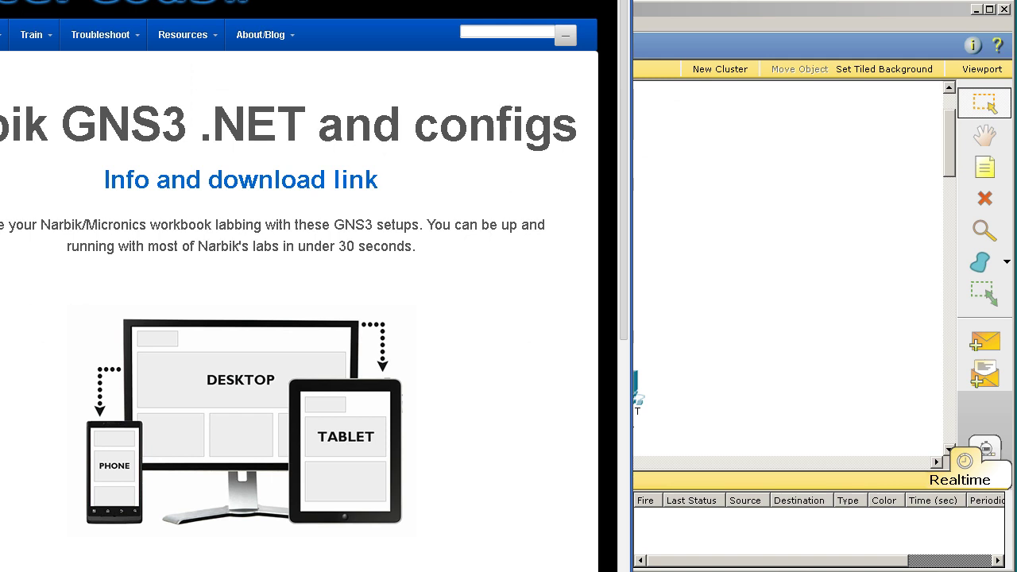
Step: Move the Chrome window into view, maximize it, and reveal the Resources menu
{"action": "left_click_drag", "start_coordinate": [688, 48], "coordinate": [585, 27]}
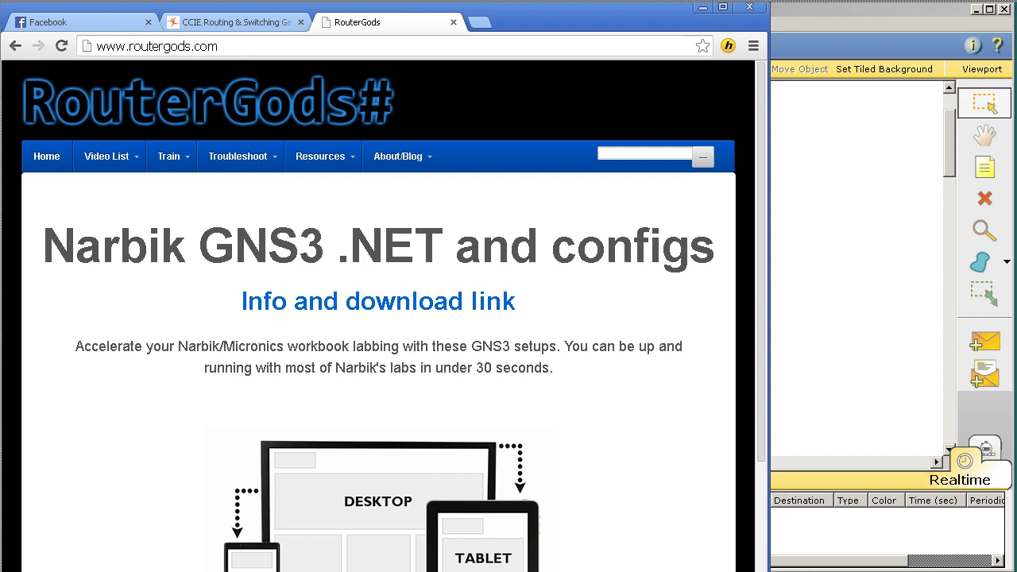
{"action": "key", "text": "super+Up"}
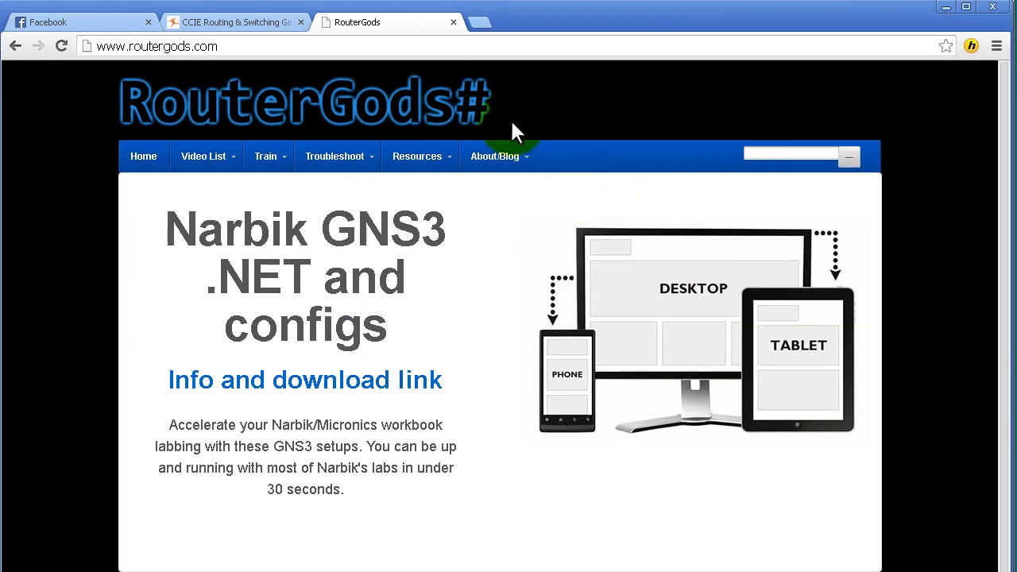
{"action": "mouse_move", "coordinate": [449, 171]}
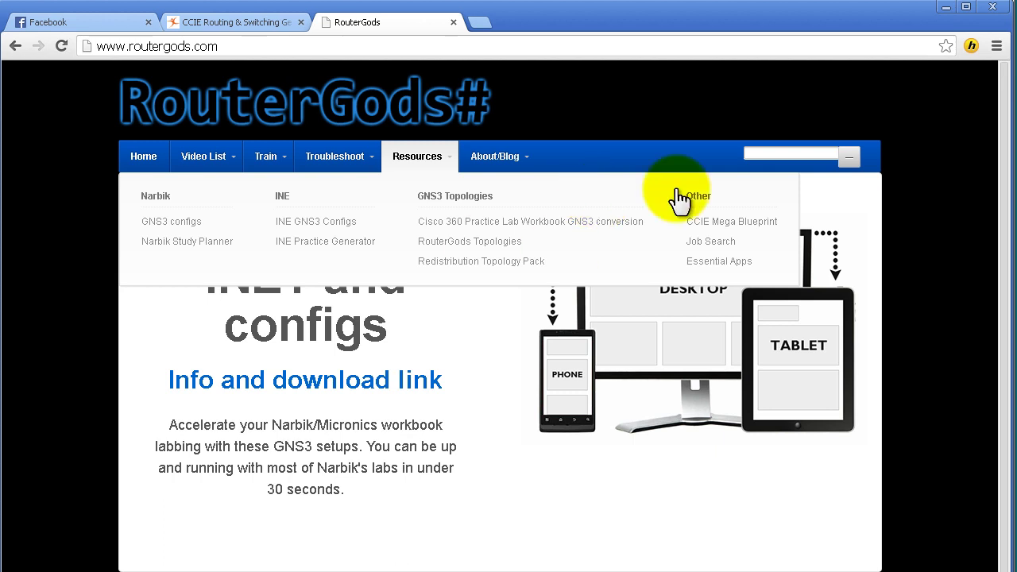
Step: Back in Packet Tracer, bring up sw1's IOS console at a Switch> prompt
{"action": "left_click", "coordinate": [945, 7]}
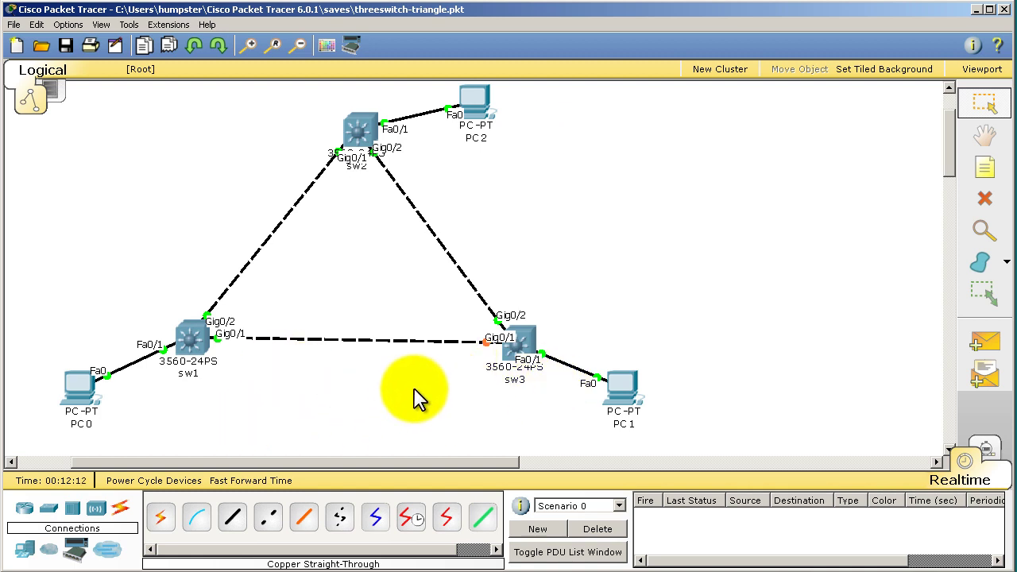
{"action": "left_click", "coordinate": [193, 331]}
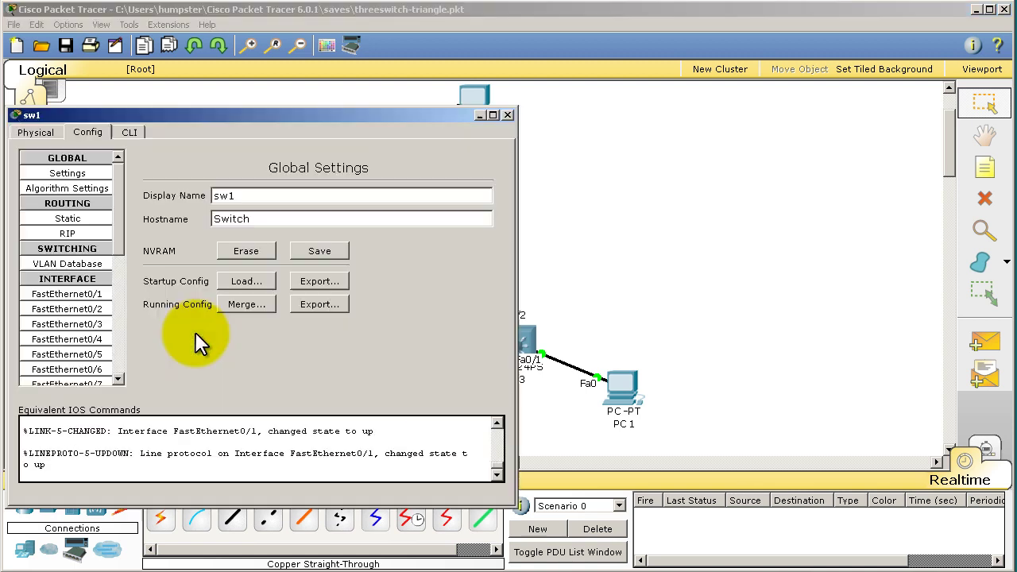
{"action": "left_click", "coordinate": [130, 133]}
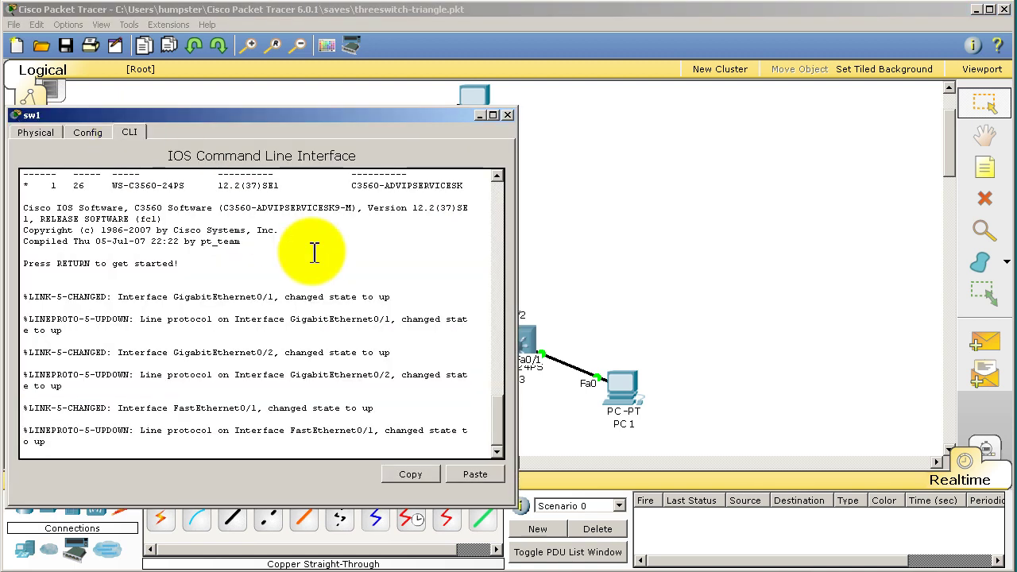
{"action": "key", "text": "Return"}
{"action": "key", "text": "Return"}
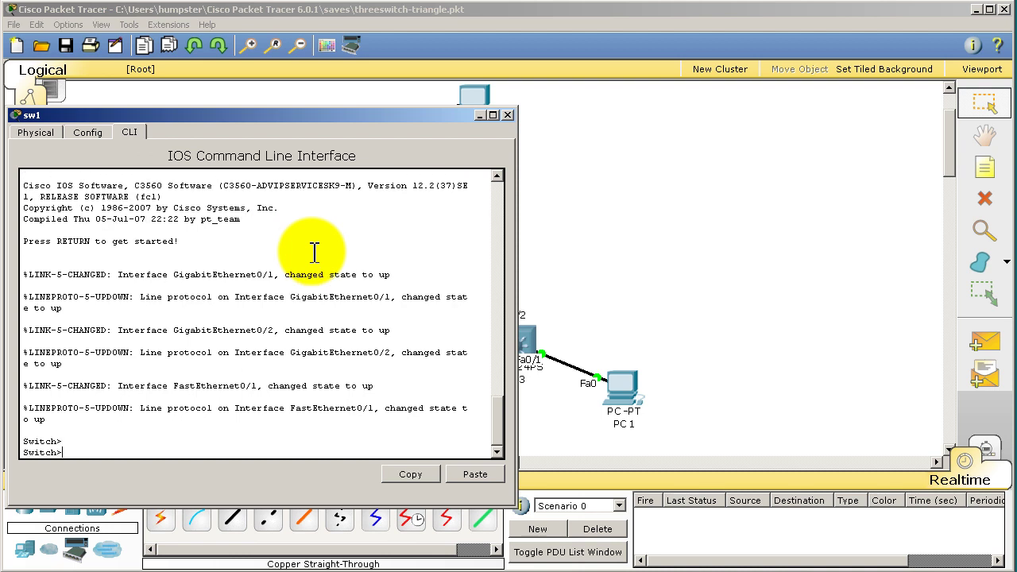
{"action": "key", "text": "Return"}
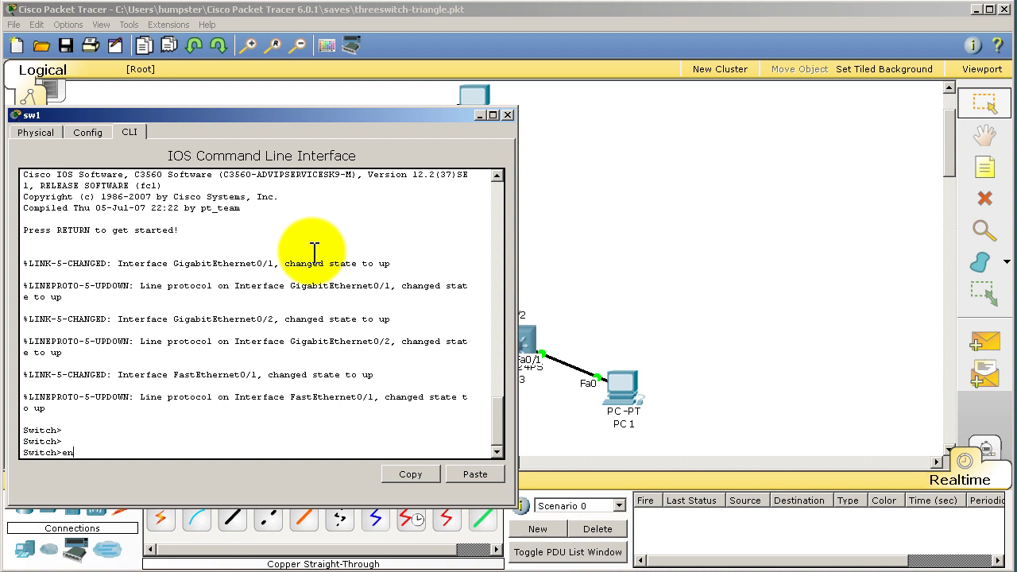
Step: Run show cdp neighbors on sw1, then move the console aside to reveal the triangle topology
{"action": "key", "text": "Return"}
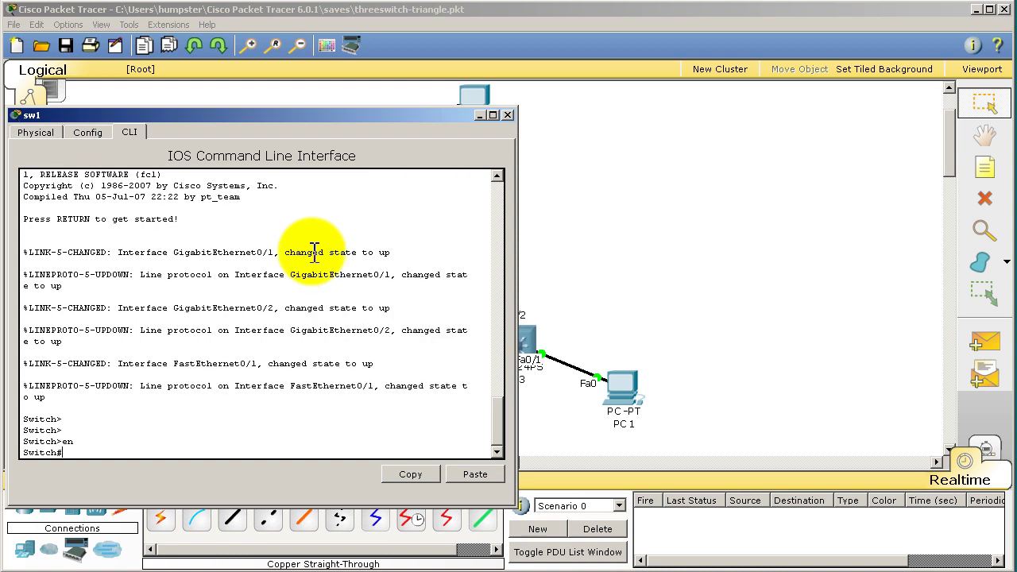
{"action": "type", "text": "show cdp nei"}
{"action": "key", "text": "Tab"}
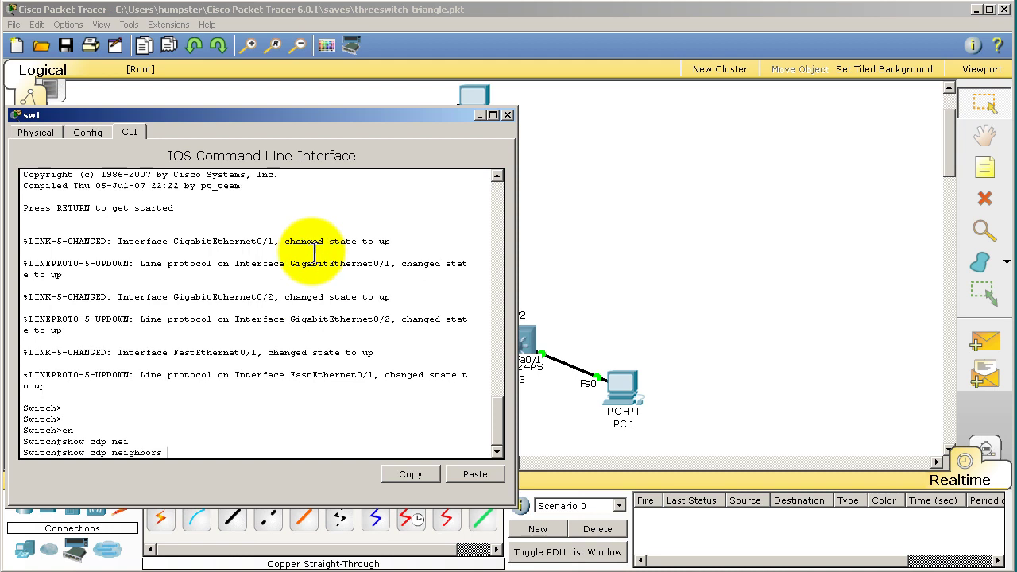
{"action": "key", "text": "Return"}
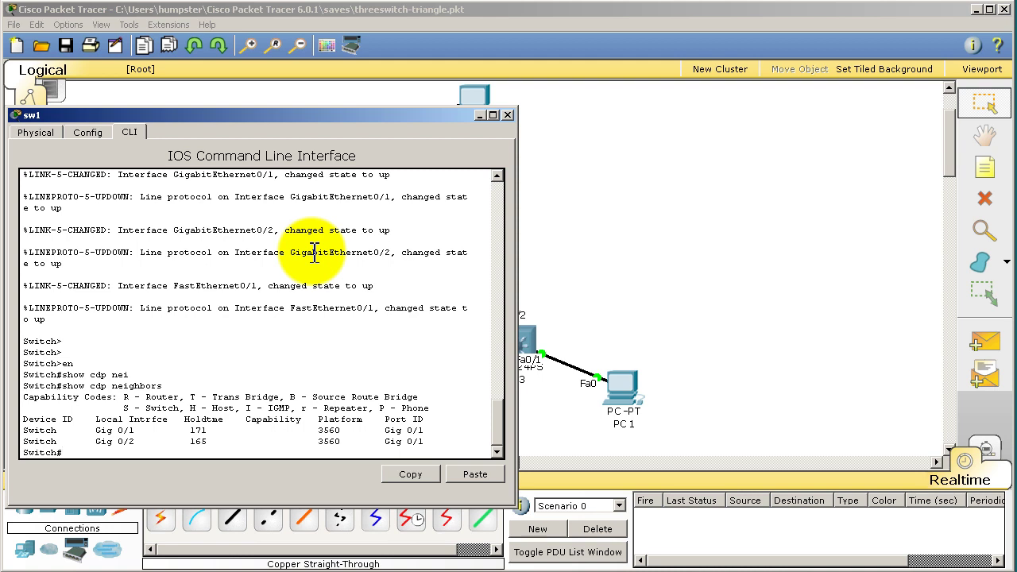
{"action": "left_click", "coordinate": [36, 429]}
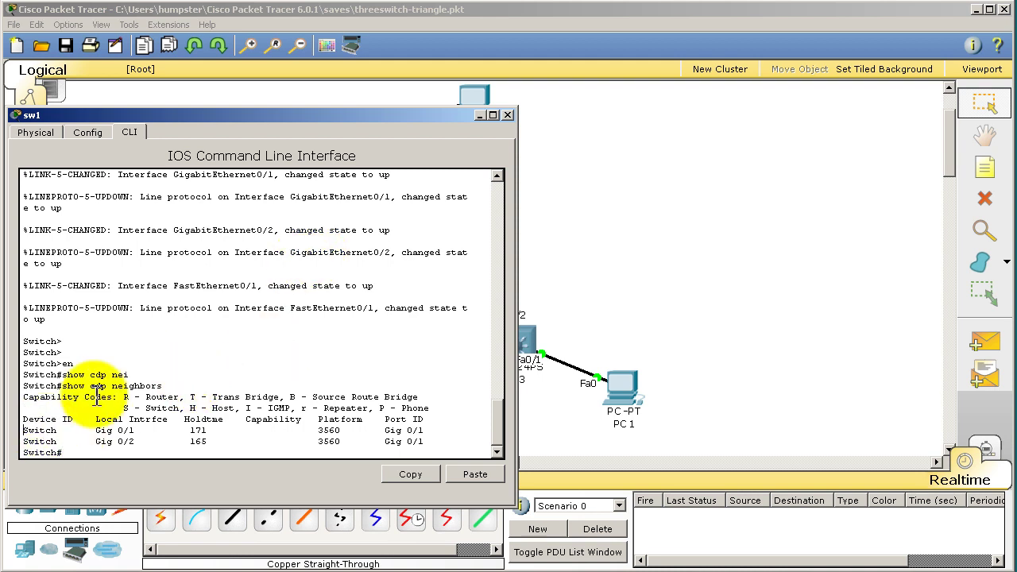
{"action": "left_click_drag", "start_coordinate": [215, 111], "coordinate": [797, 141]}
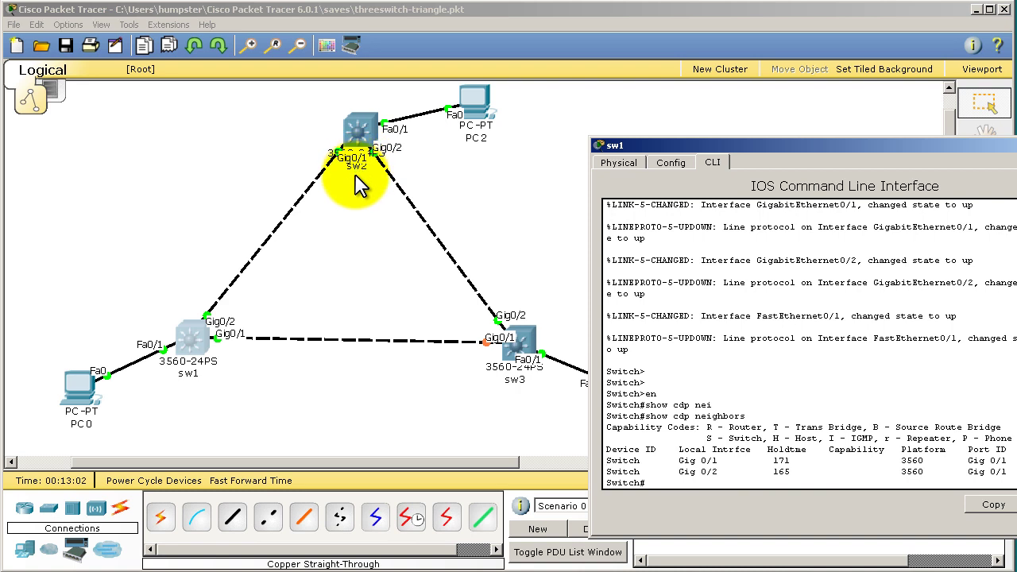
Step: Bring sw1's console to the front and move it back over the workspace
{"action": "left_click", "coordinate": [660, 148]}
{"action": "left_click_drag", "start_coordinate": [660, 147], "coordinate": [446, 79]}
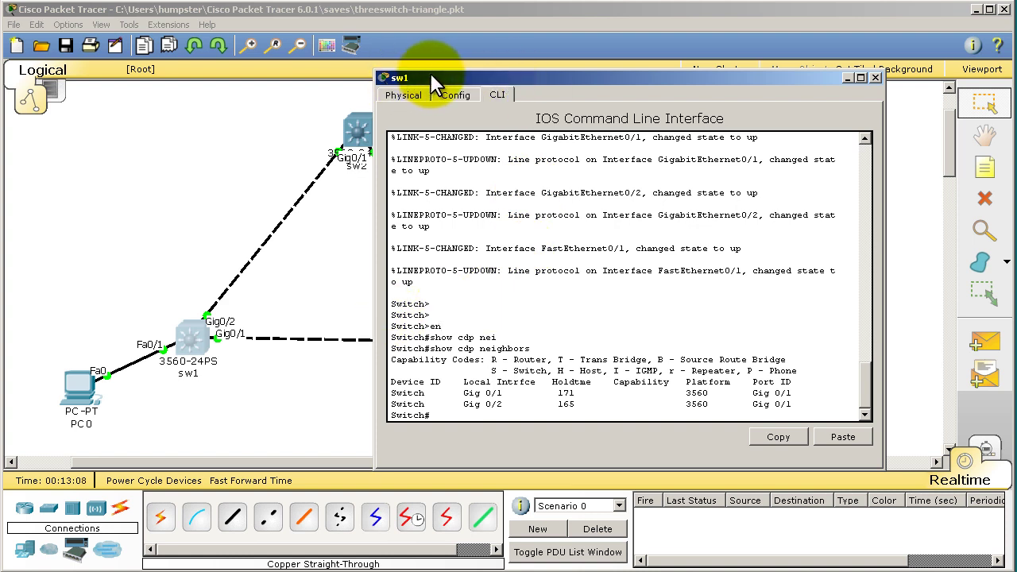
{"action": "left_click_drag", "start_coordinate": [430, 75], "coordinate": [426, 111]}
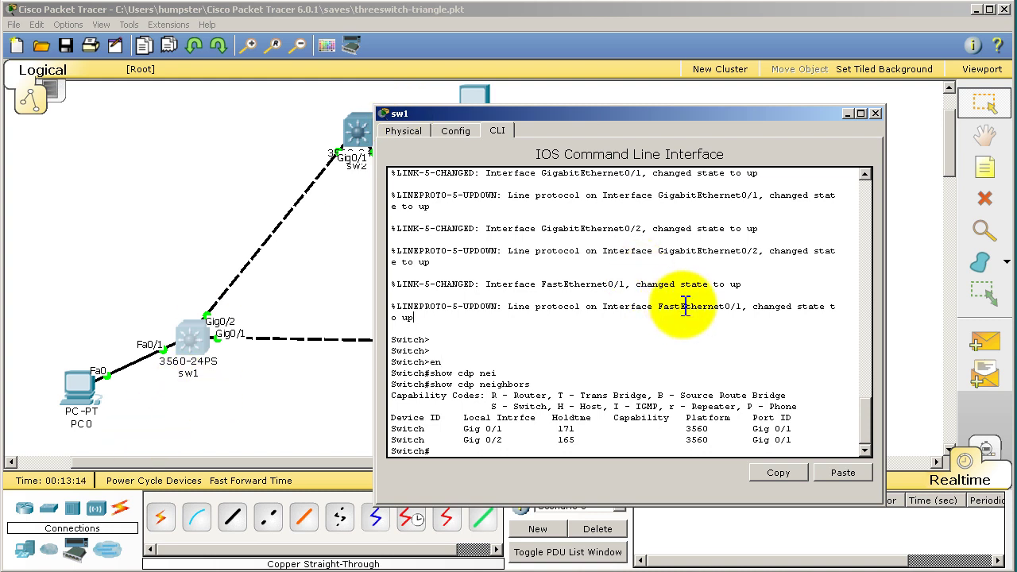
Step: Enter global configuration, set the hostname to sw1 with 'ho sw1', then exit with 'end'
{"action": "key", "text": "Return"}
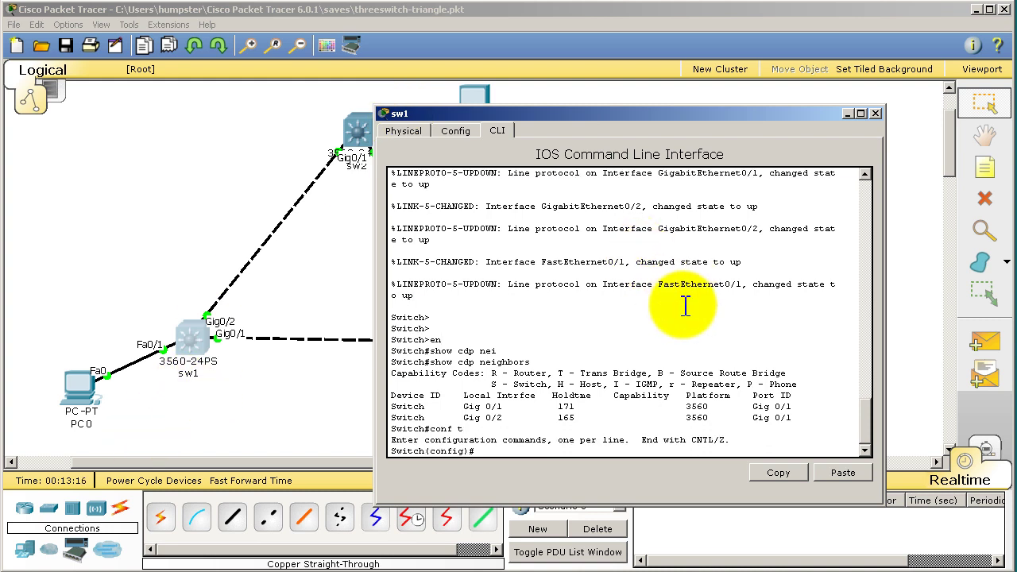
{"action": "type", "text": "ho sw1"}
{"action": "key", "text": "Return"}
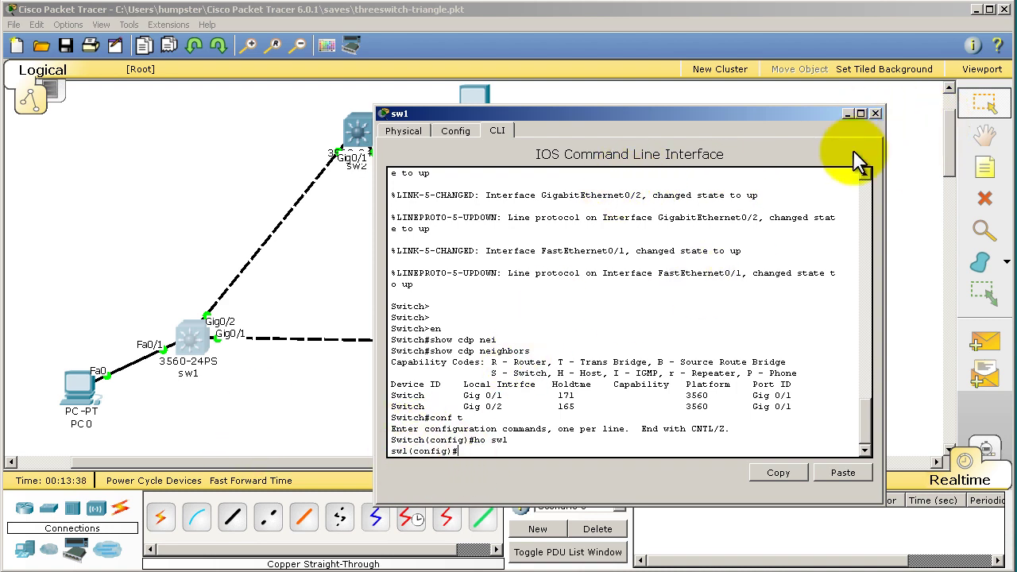
{"action": "left_click", "coordinate": [793, 209]}
{"action": "type", "text": "end"}
{"action": "key", "text": "Return"}
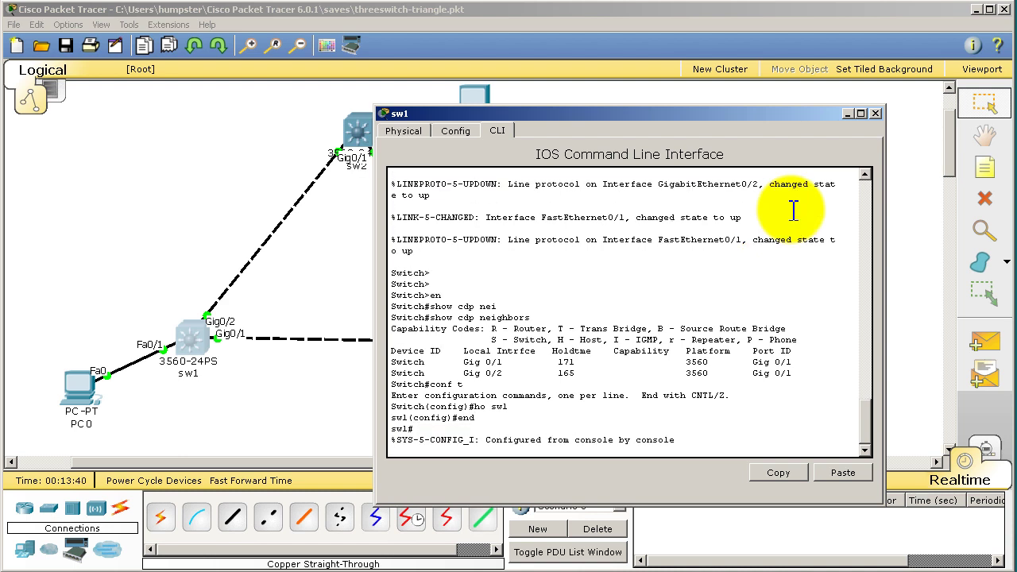
Step: Close sw1's console and change sw2's Config-tab hostname from 'Switch' to 'sw2'
{"action": "left_click", "coordinate": [875, 114]}
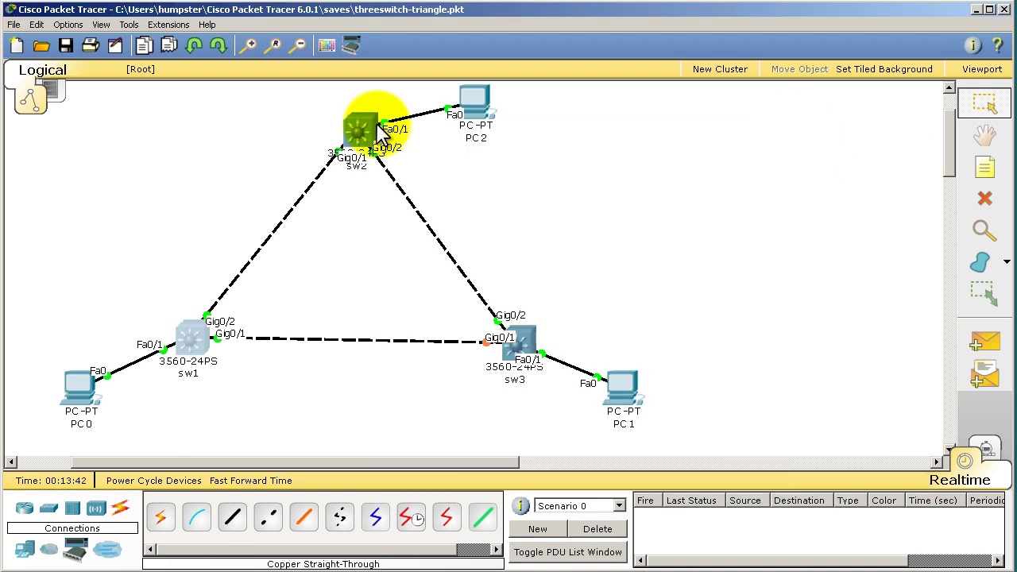
{"action": "left_click", "coordinate": [359, 134]}
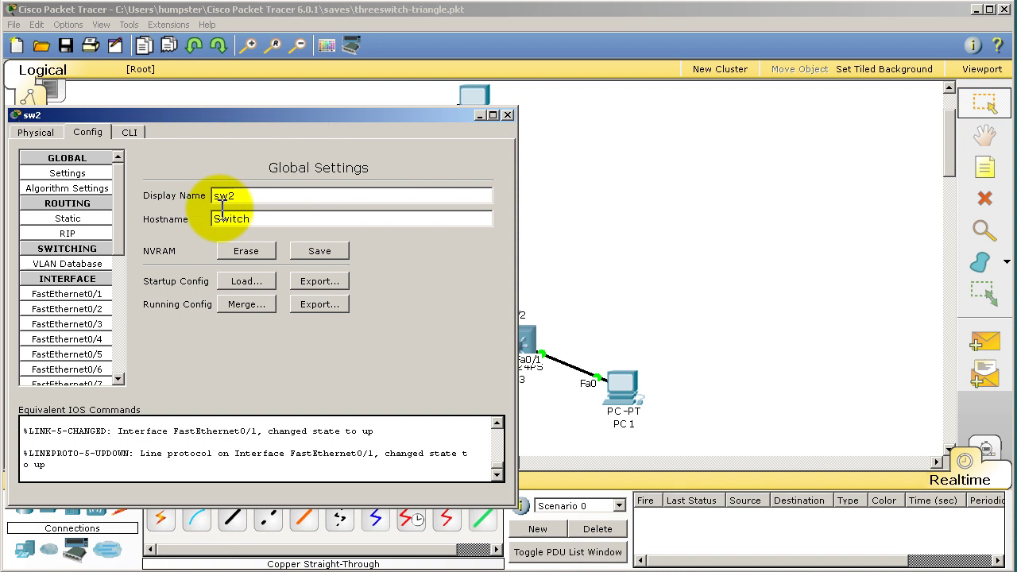
{"action": "double_click", "coordinate": [235, 220]}
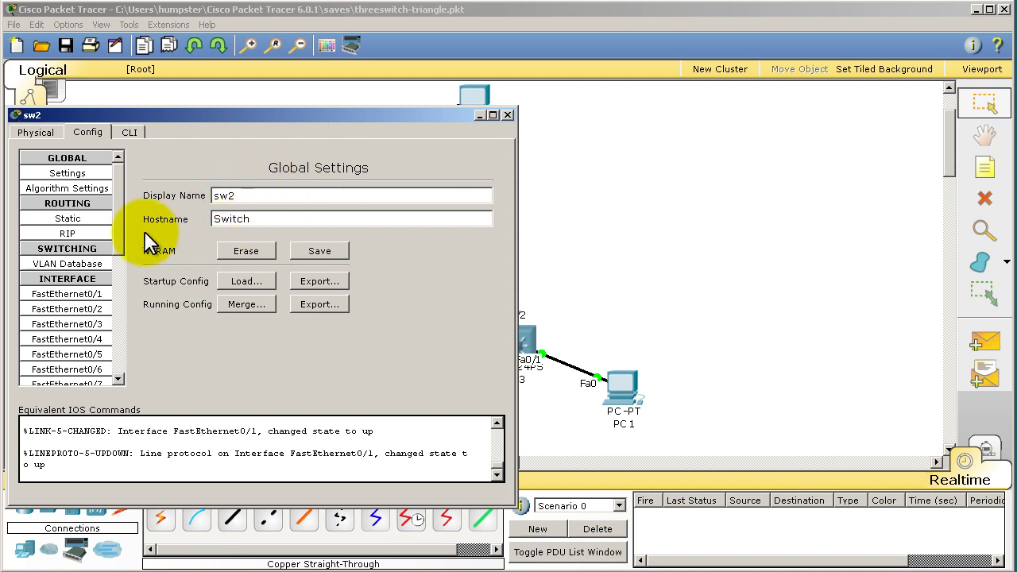
{"action": "double_click", "coordinate": [235, 220]}
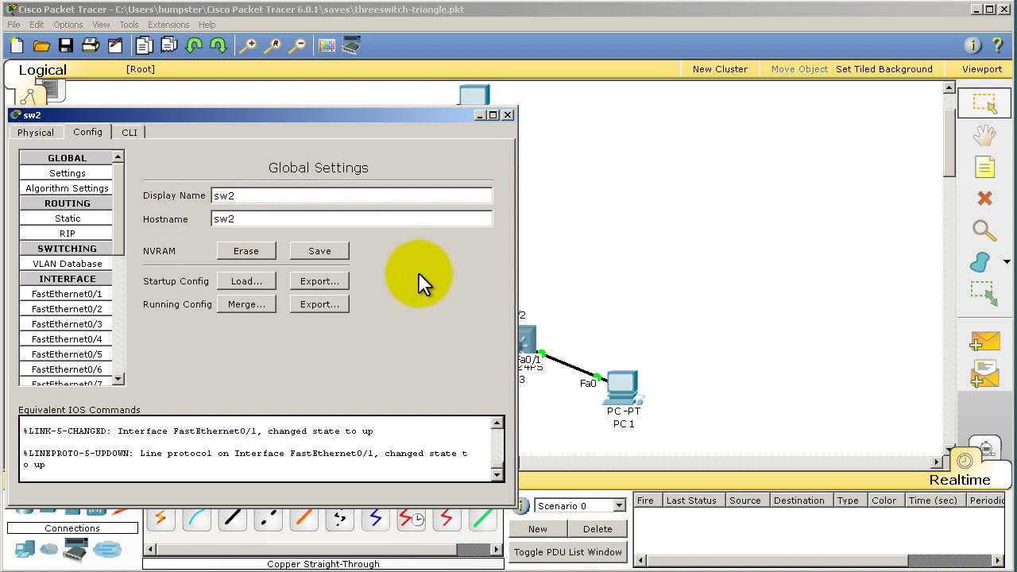
{"action": "key", "text": "Return"}
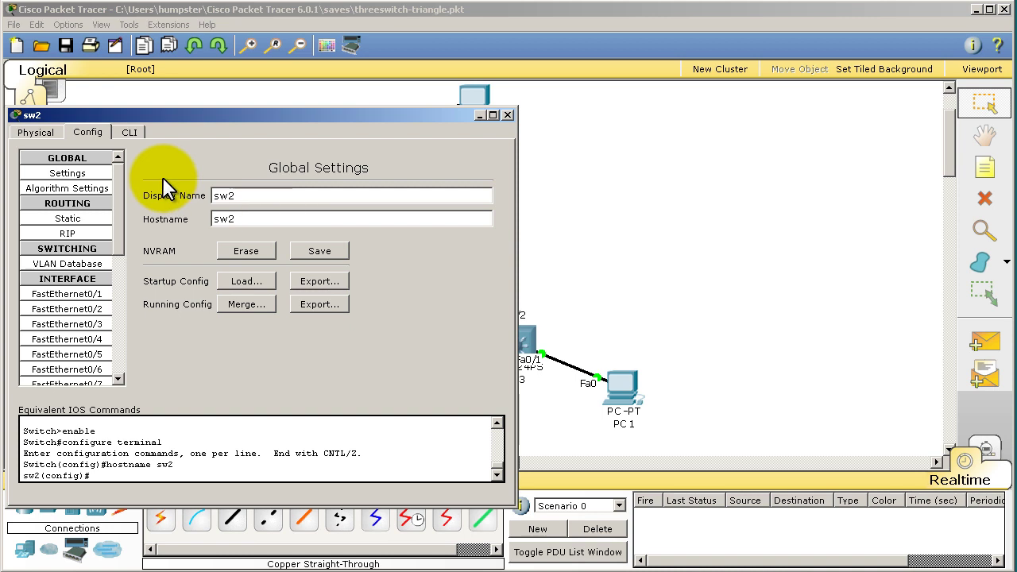
Step: Confirm sw2's CLI shows the sw2(config)# prompt, rechecking the hostname and display name fields
{"action": "left_click", "coordinate": [141, 135]}
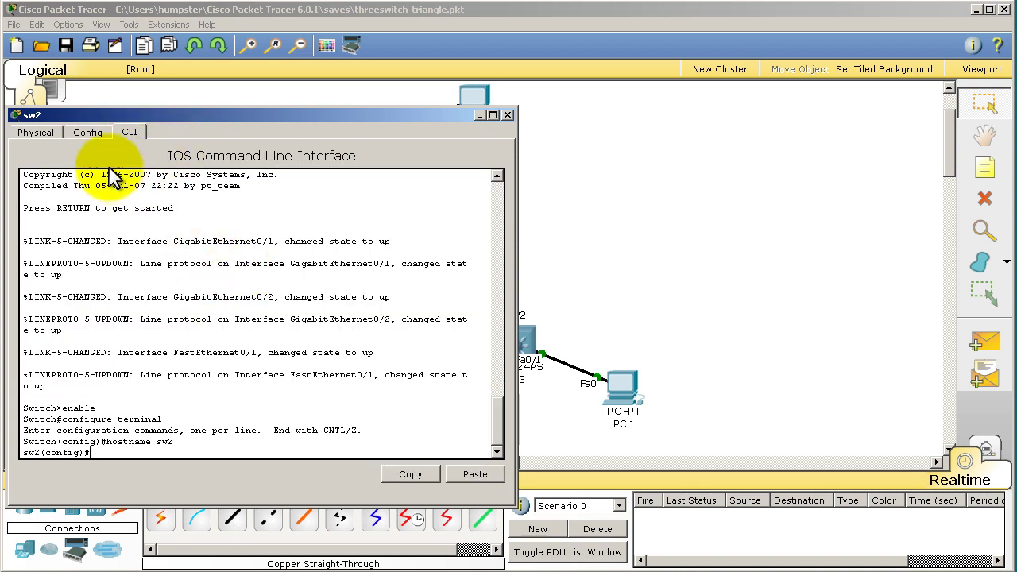
{"action": "left_click", "coordinate": [91, 133]}
{"action": "double_click", "coordinate": [224, 218]}
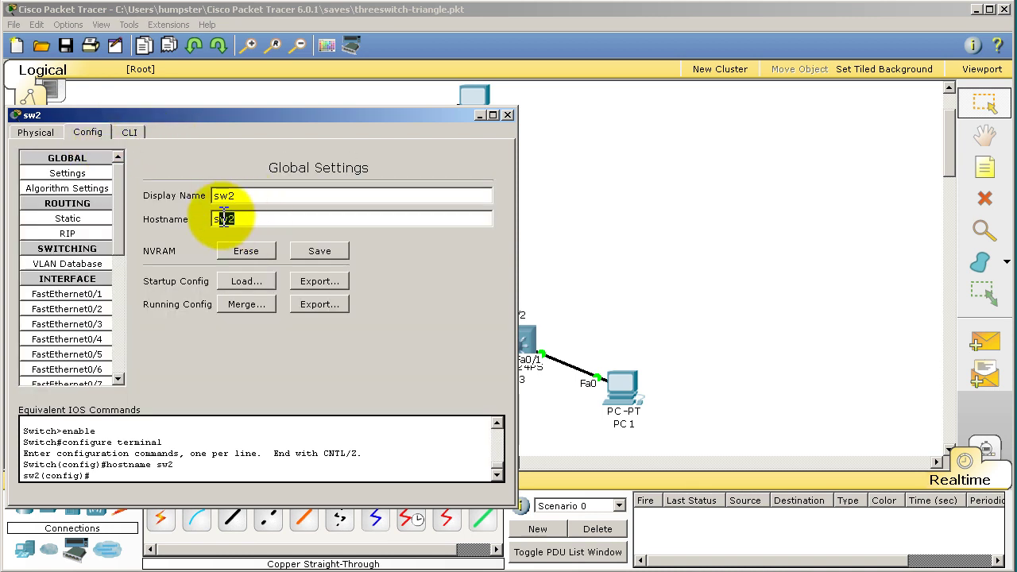
{"action": "double_click", "coordinate": [227, 196]}
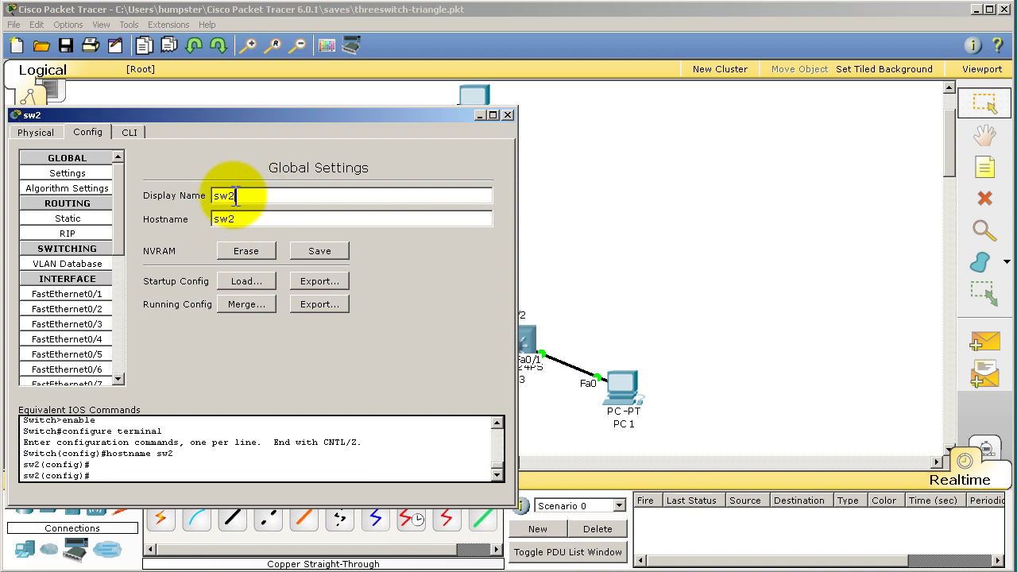
{"action": "double_click", "coordinate": [272, 220]}
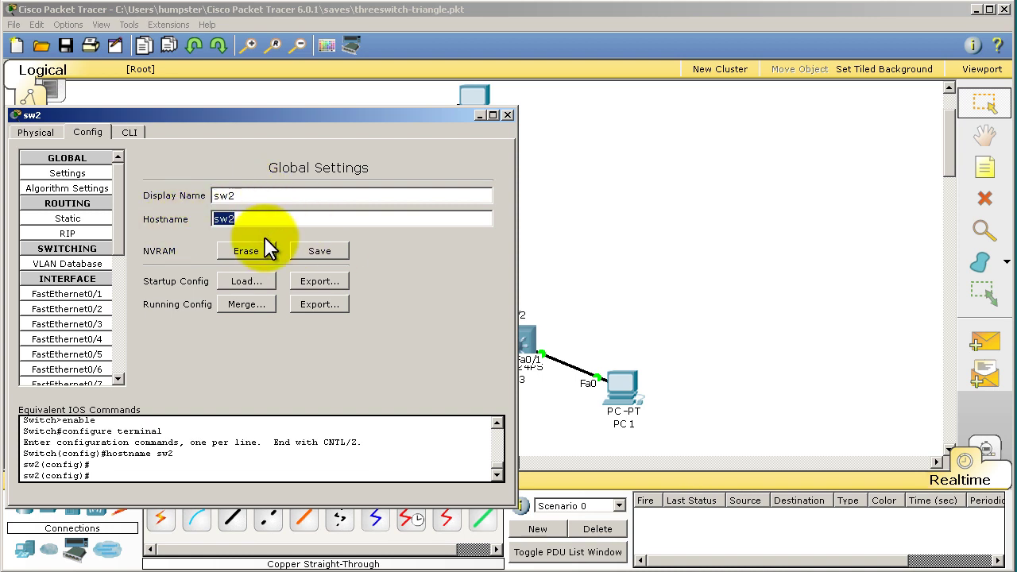
{"action": "left_click", "coordinate": [130, 132]}
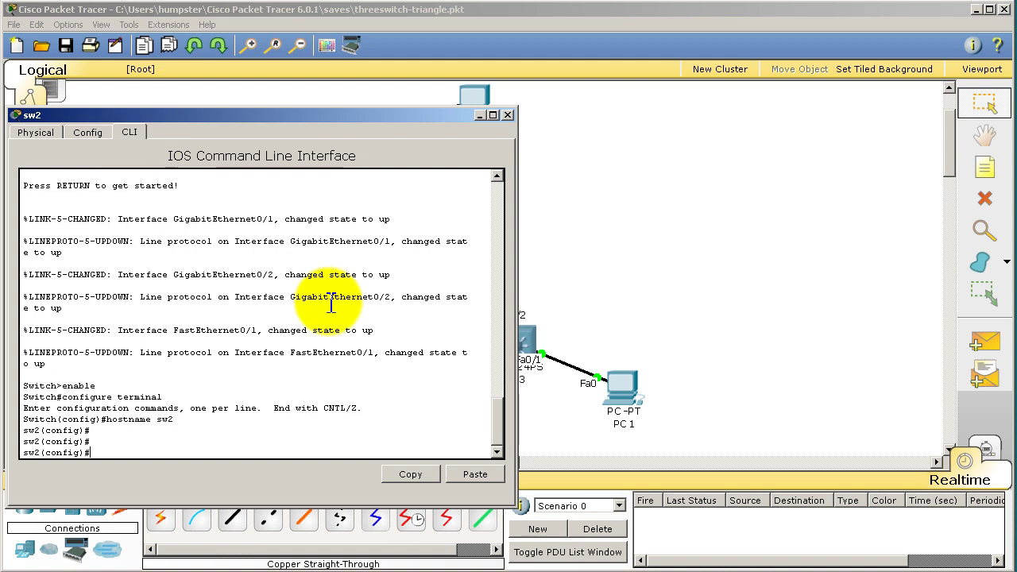
Step: Close sw2's device window, then open and dismiss the File menu
{"action": "left_click", "coordinate": [507, 116]}
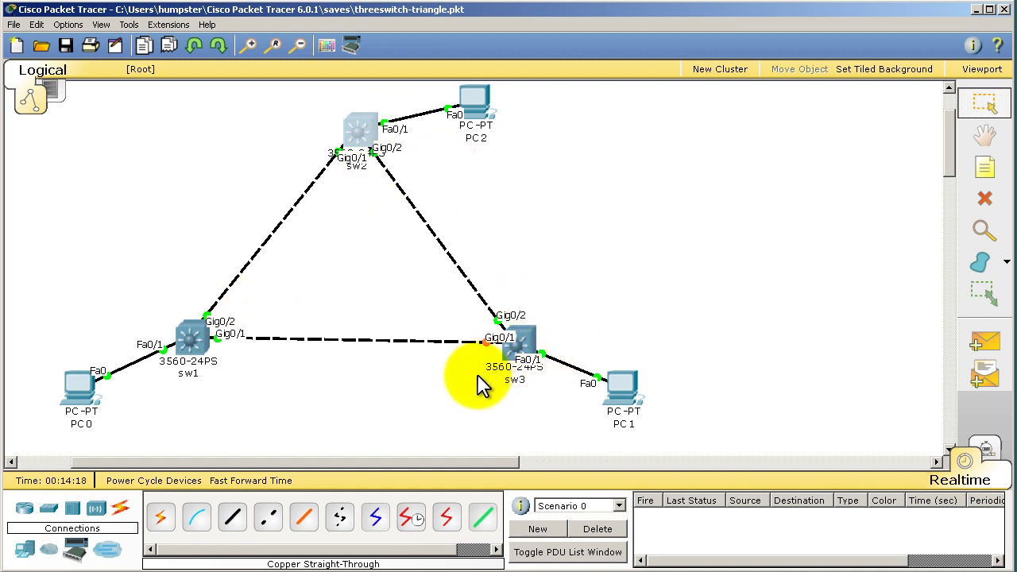
{"action": "left_click", "coordinate": [14, 26]}
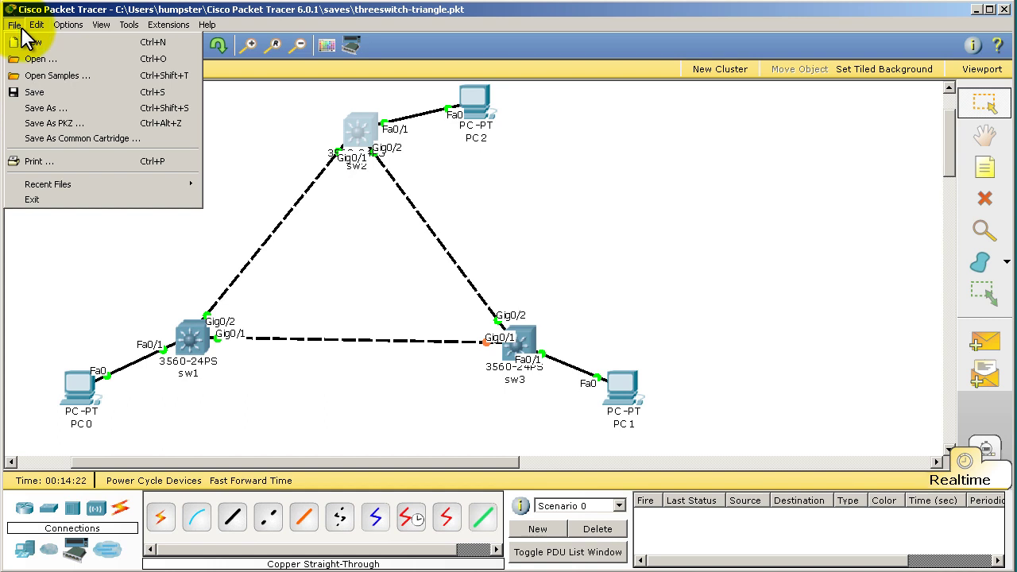
{"action": "left_click", "coordinate": [876, 308]}
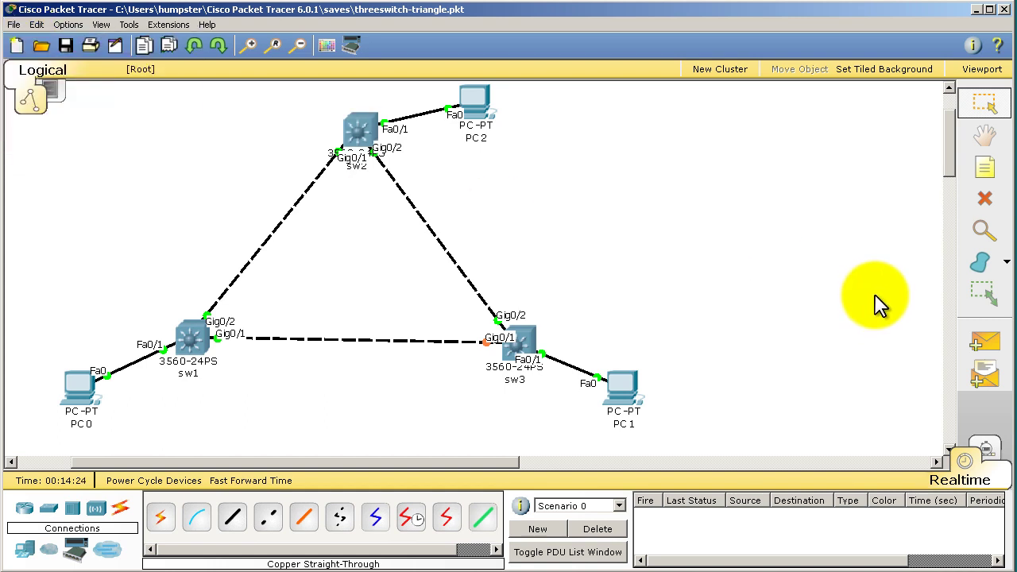